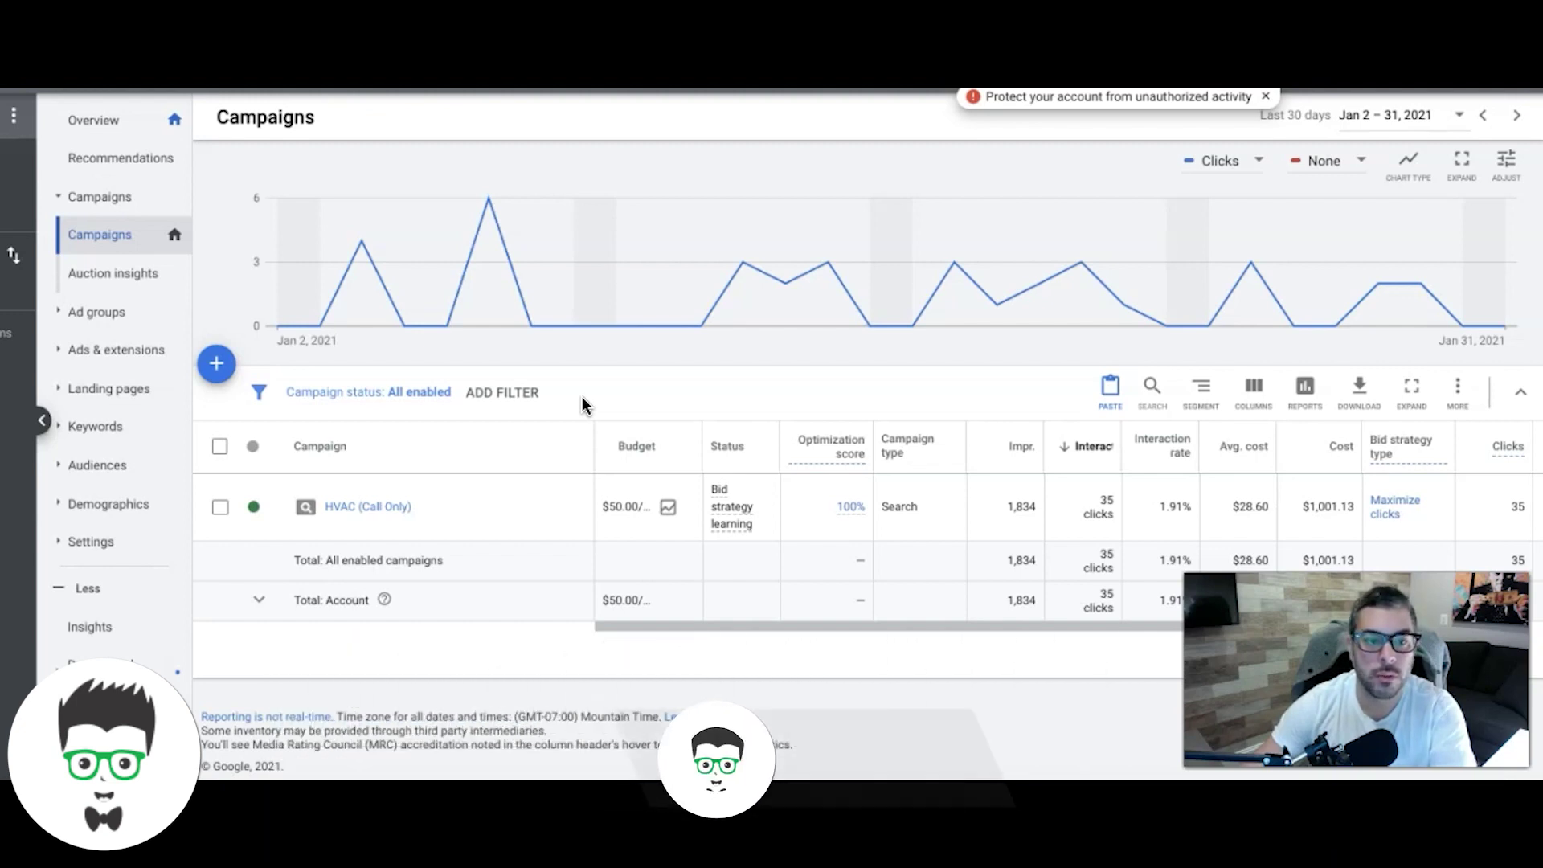
- Review the campaigns table, scrolling across its statistics columns
click(653, 466)
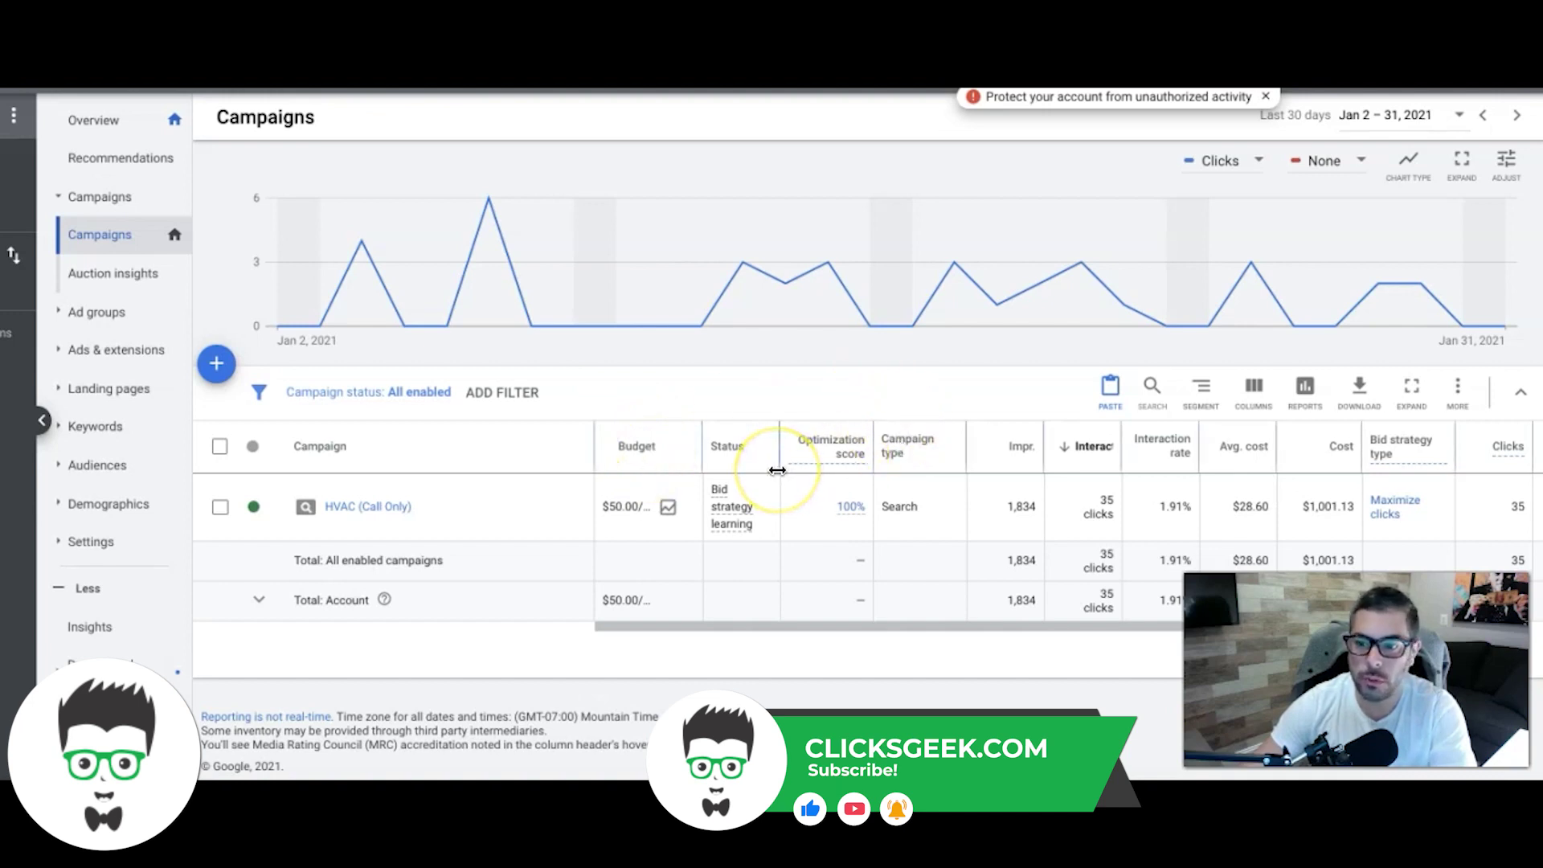
mouse_move(777, 470)
mouse_down()
mouse_move(748, 471)
mouse_move(778, 470)
mouse_up()
click(619, 495)
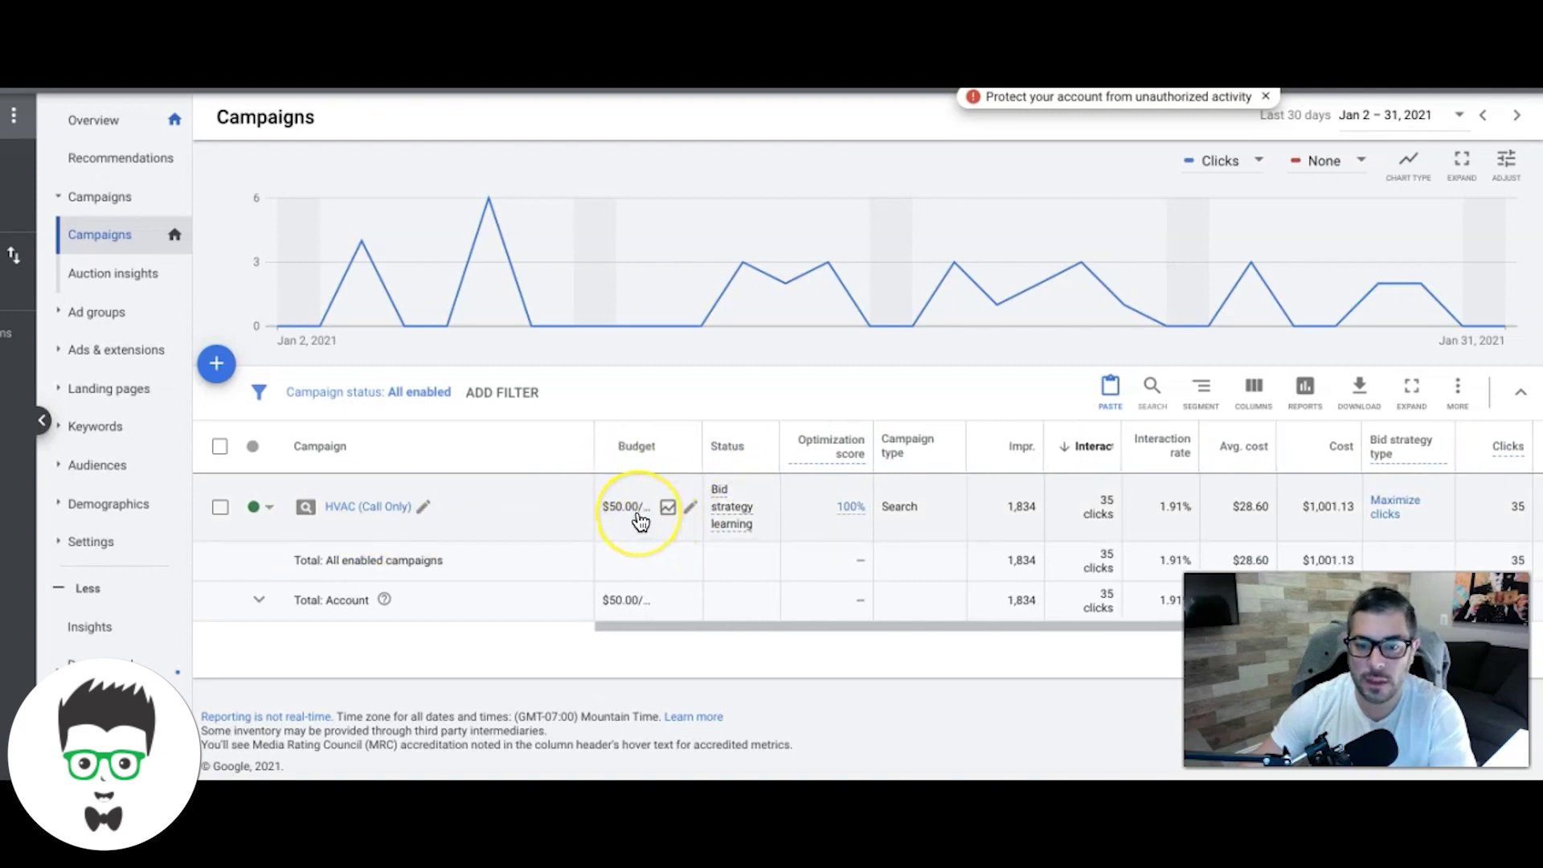
scroll(639, 521, right, 5)
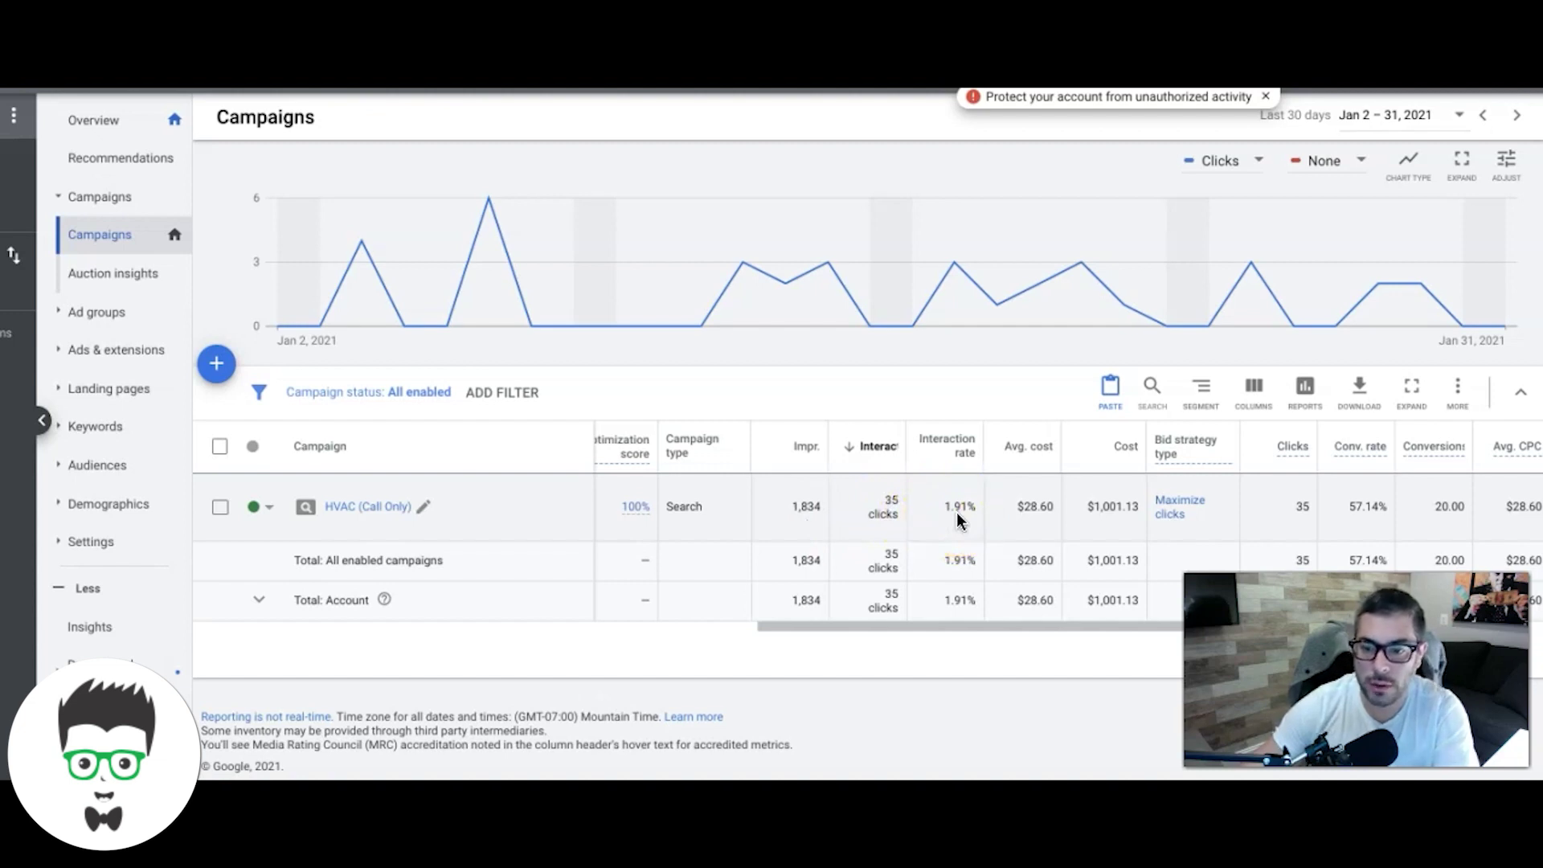
scroll(956, 514, right, 2)
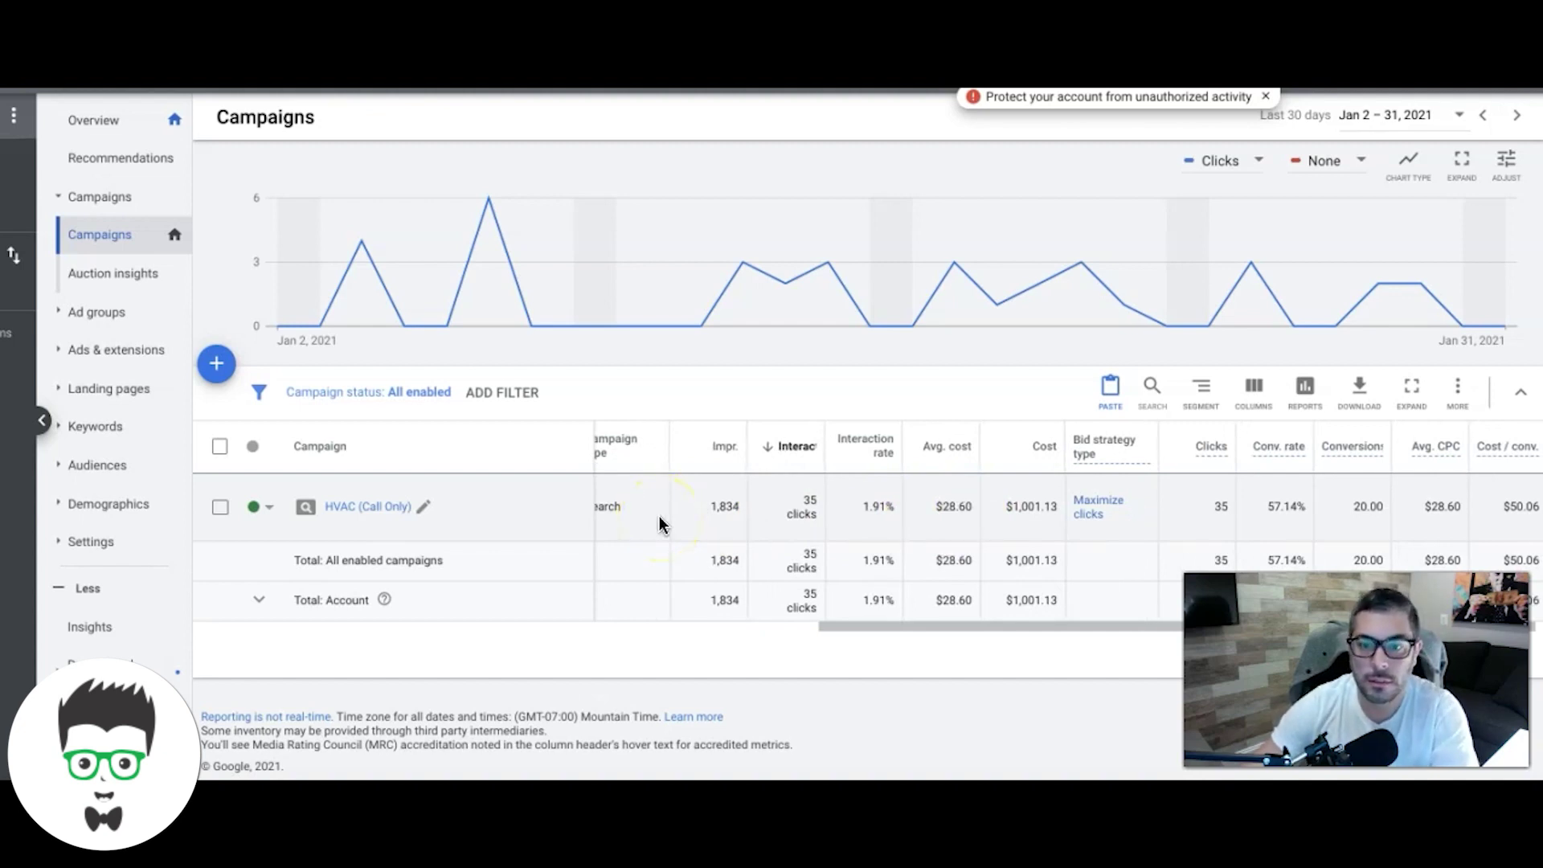
scroll(956, 518, right, 1)
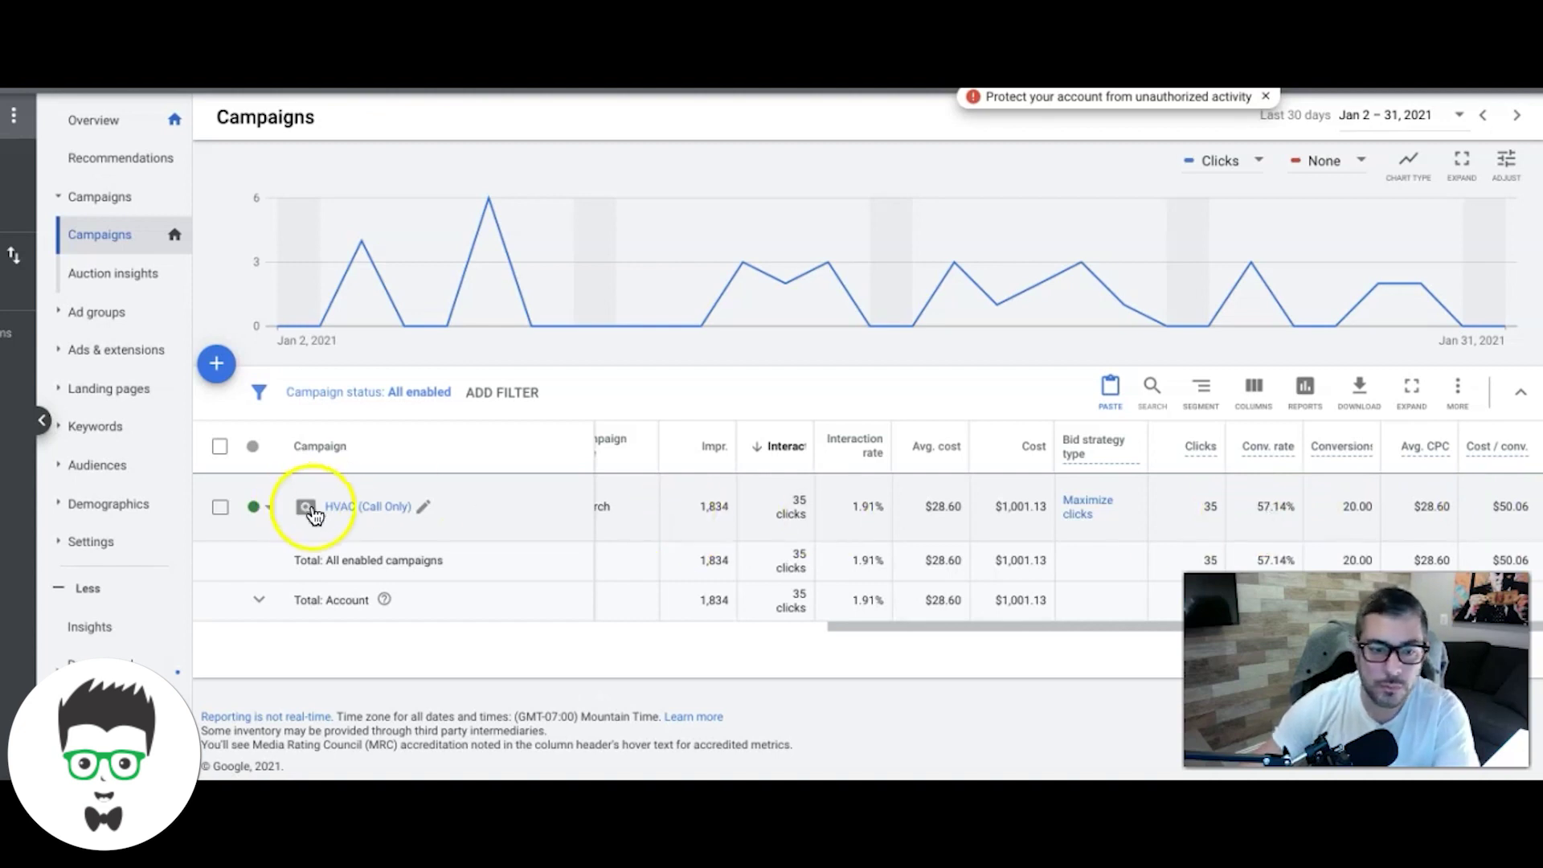
- Open the HVAC (Call Only) campaign's ad groups and sort them by clicks, highest first
click(369, 506)
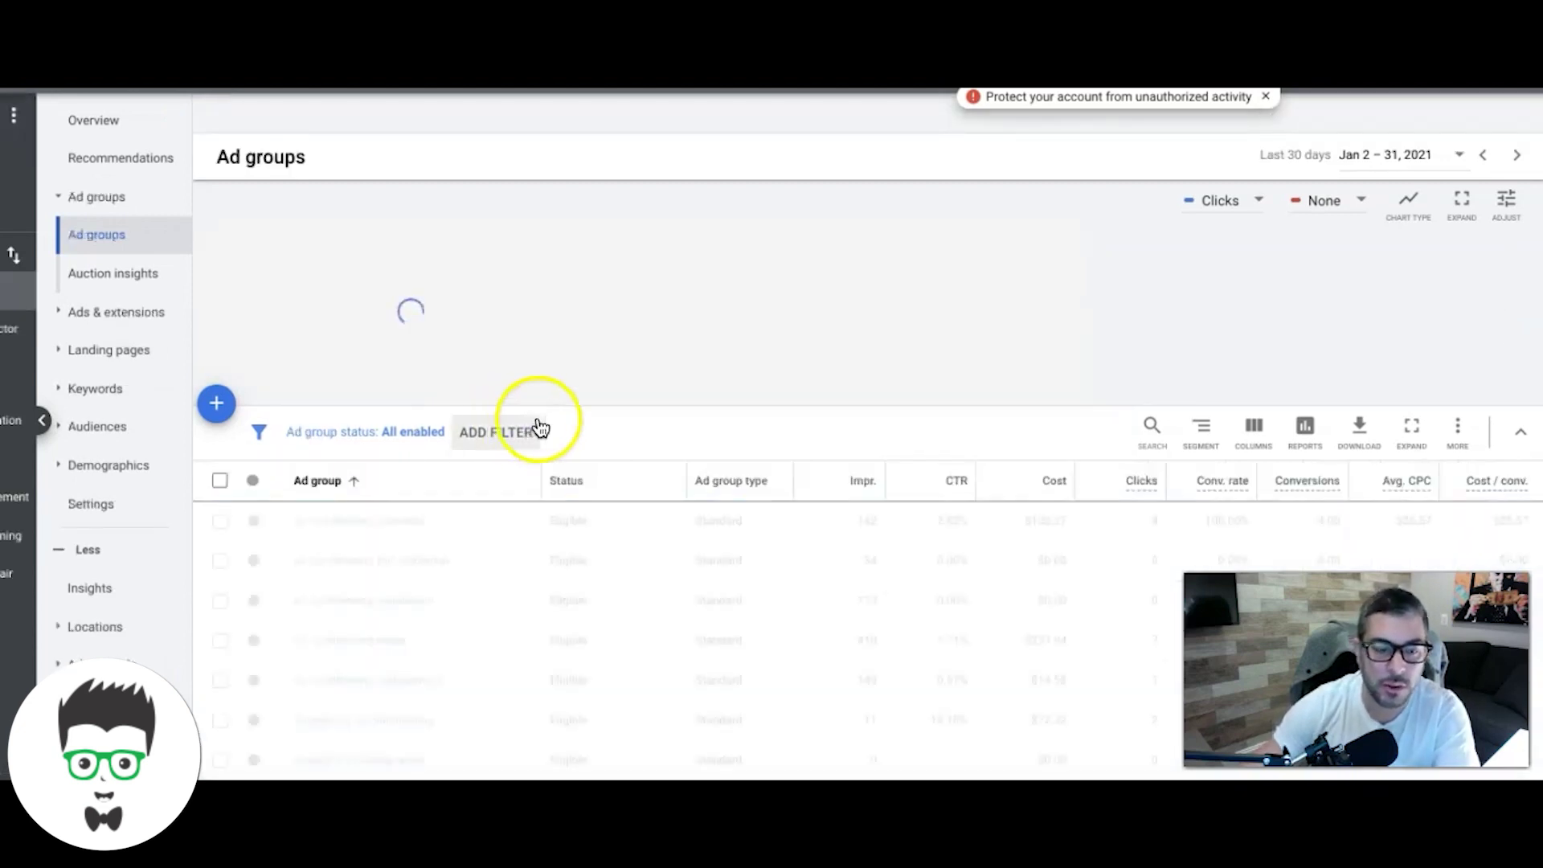
scroll(681, 504, down, 3)
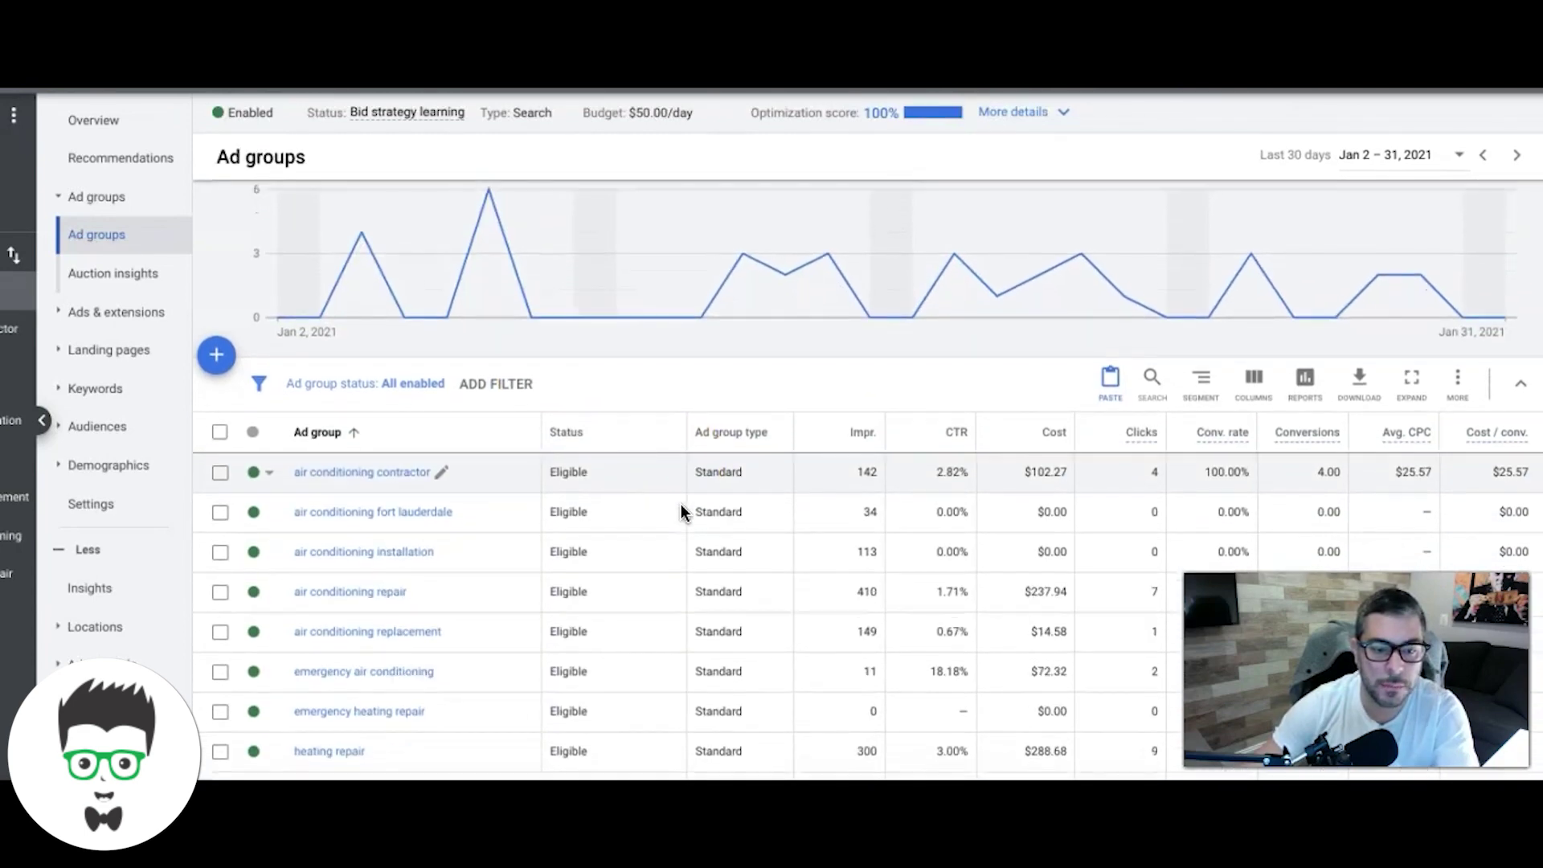
scroll(681, 508, down, 1)
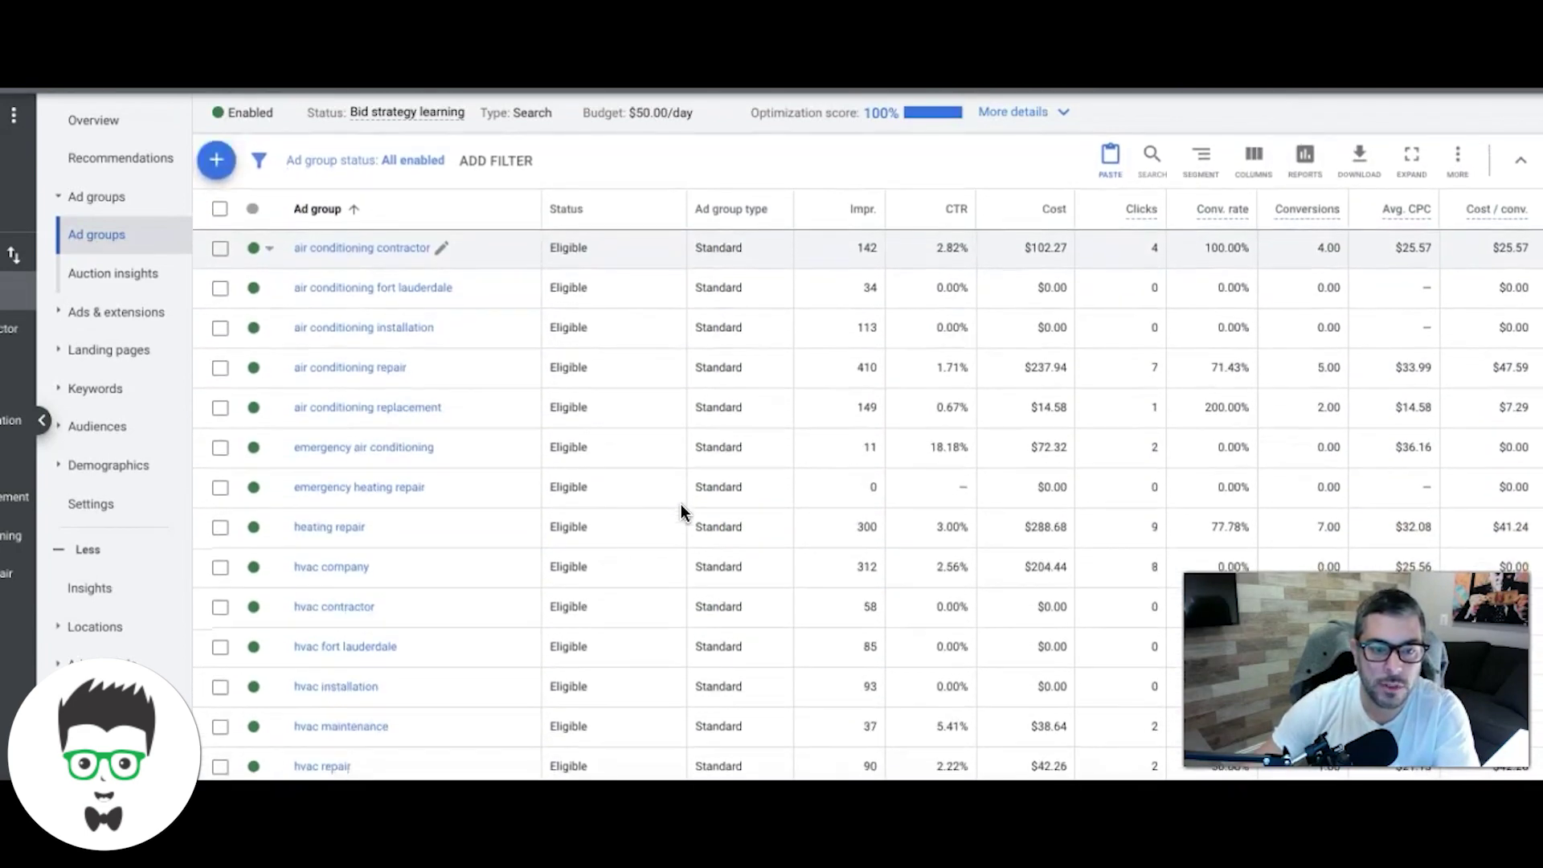
scroll(681, 504, up, 1)
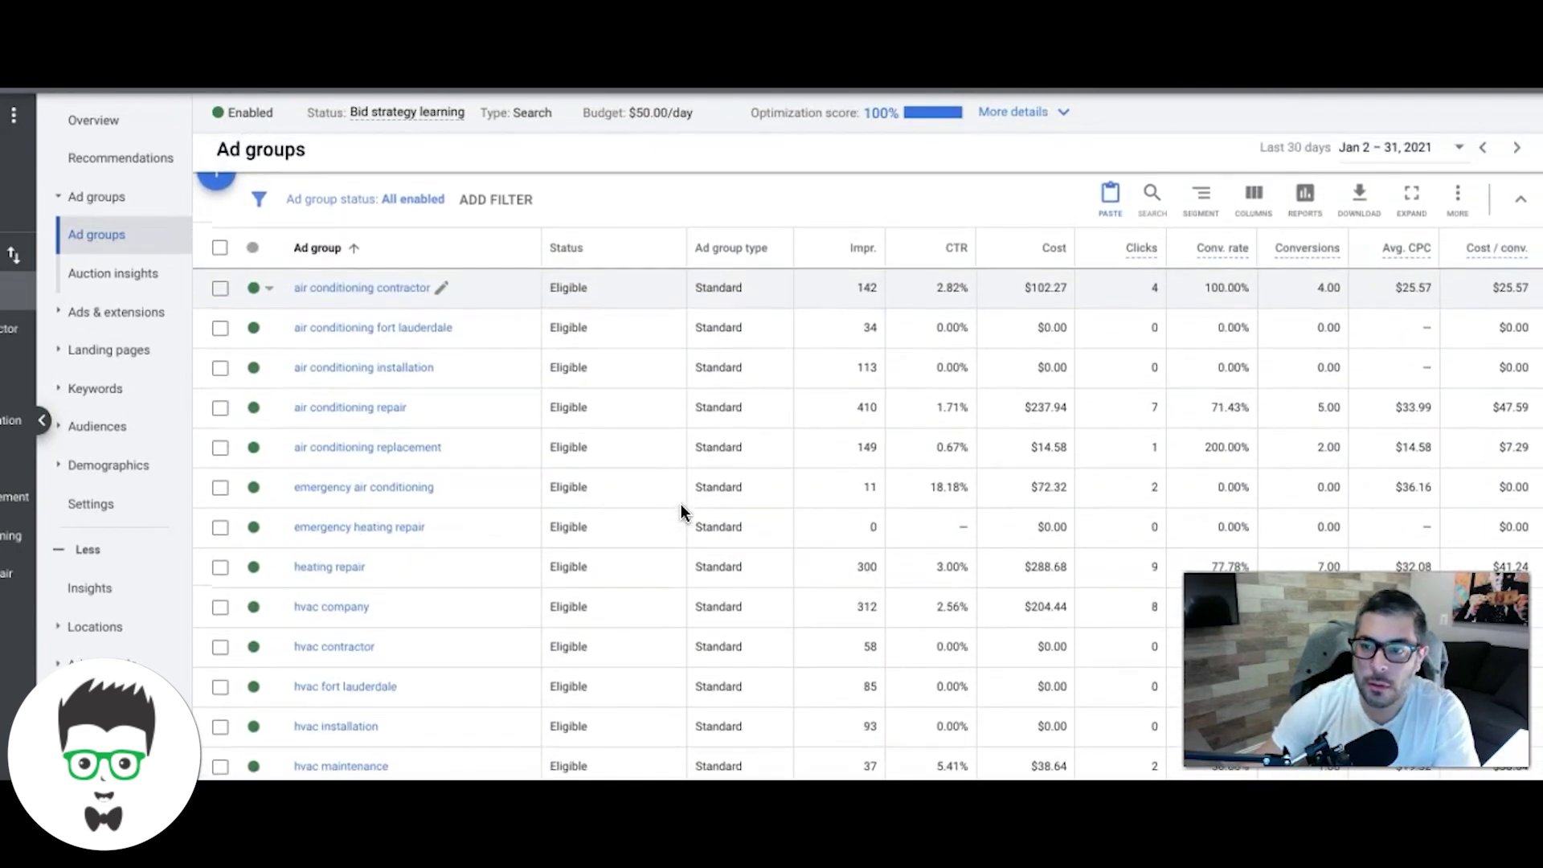
click(1133, 233)
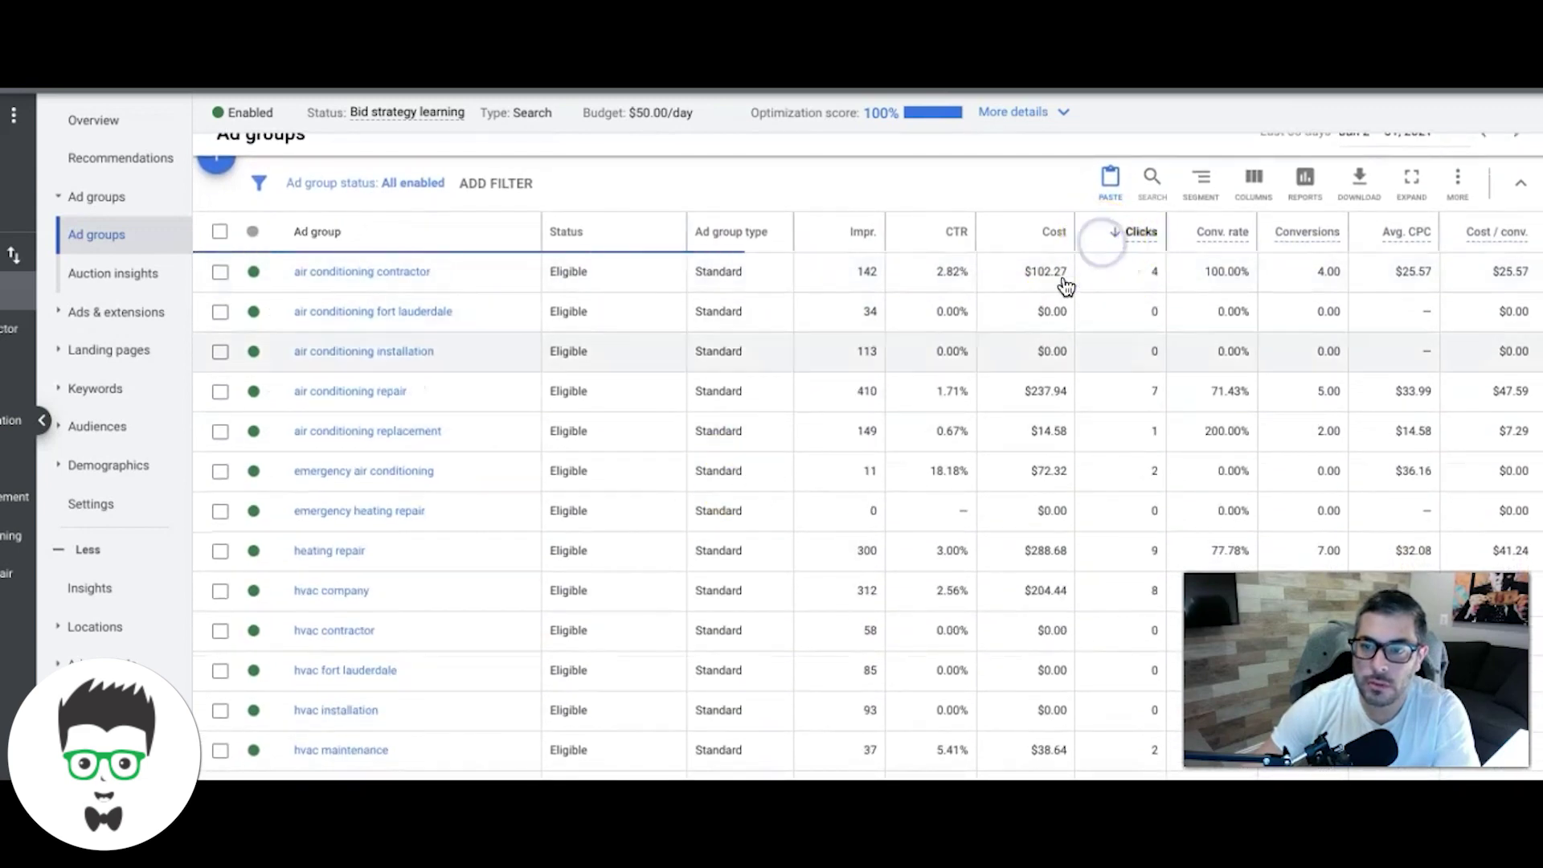
scroll(858, 479, up, 3)
scroll(857, 480, down, 3)
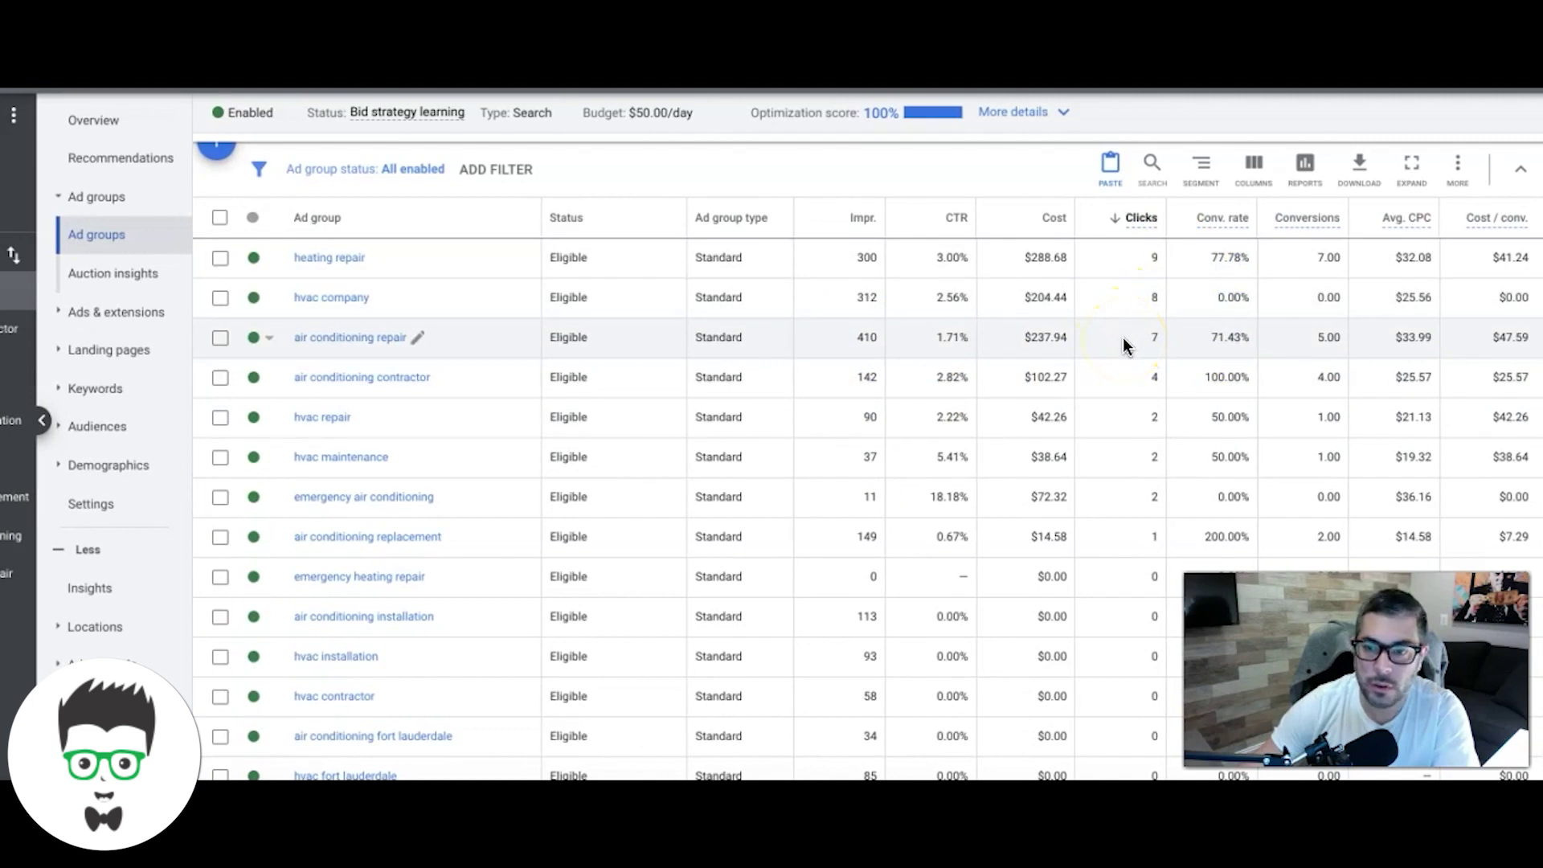
- Look over the sorted ad groups, then go to the campaign's search keywords list
click(1054, 368)
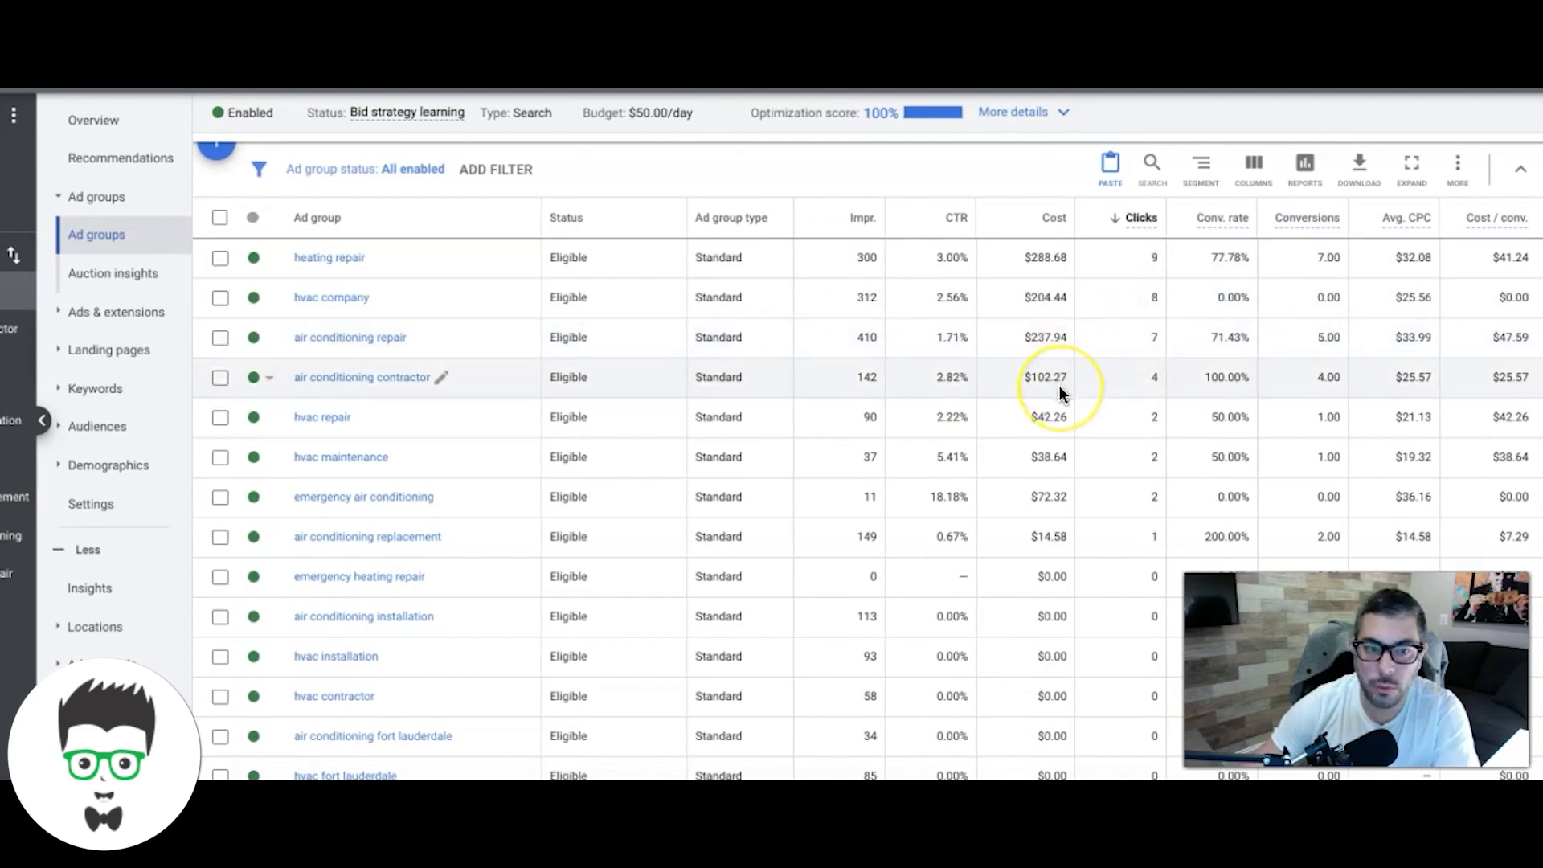
scroll(1059, 385, down, 2)
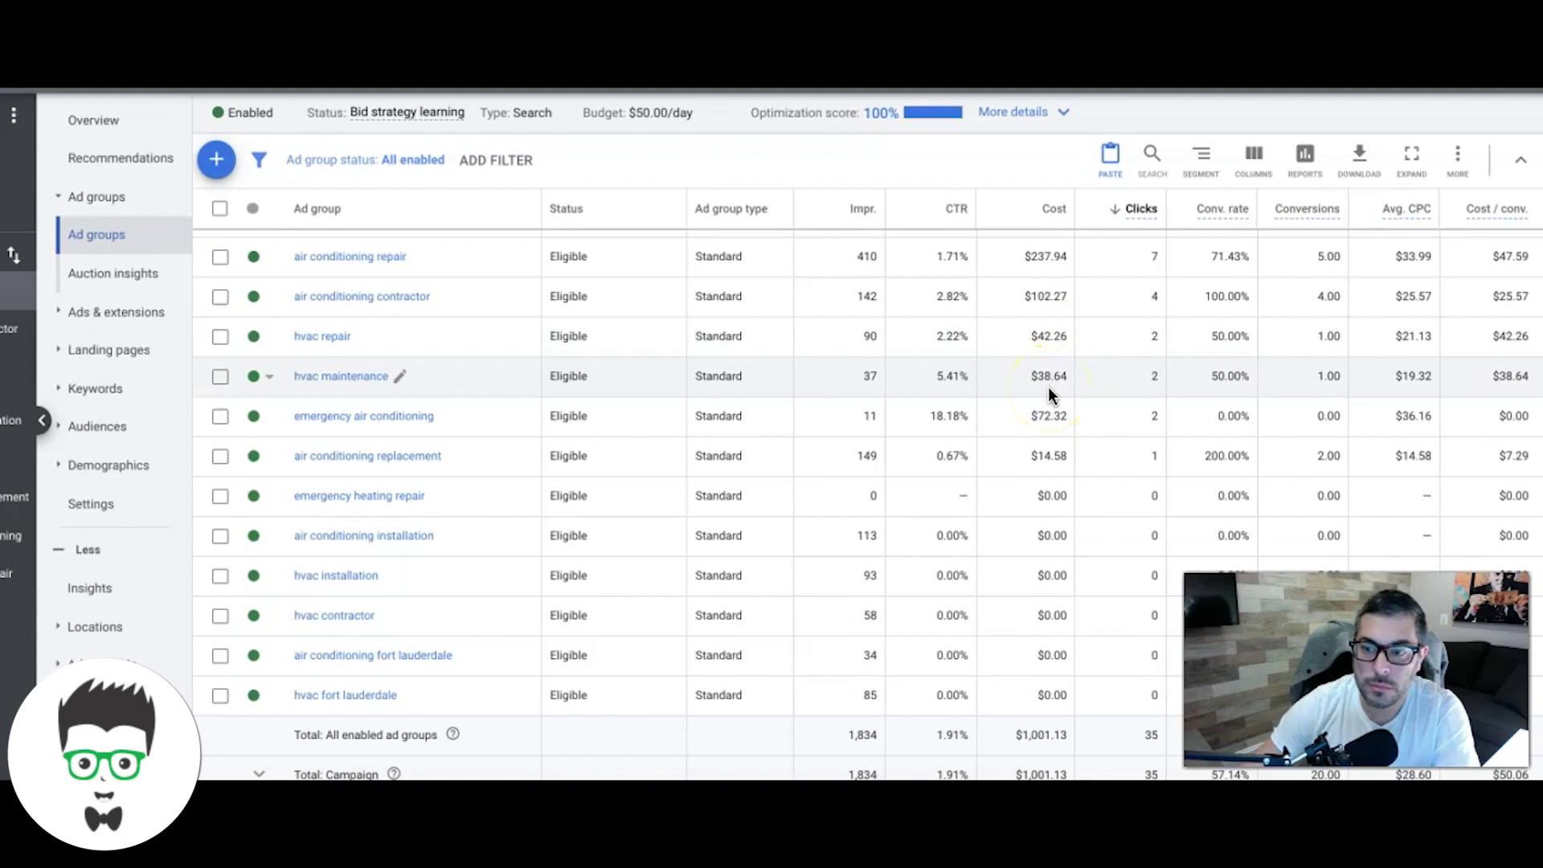
scroll(1047, 387, down, 1)
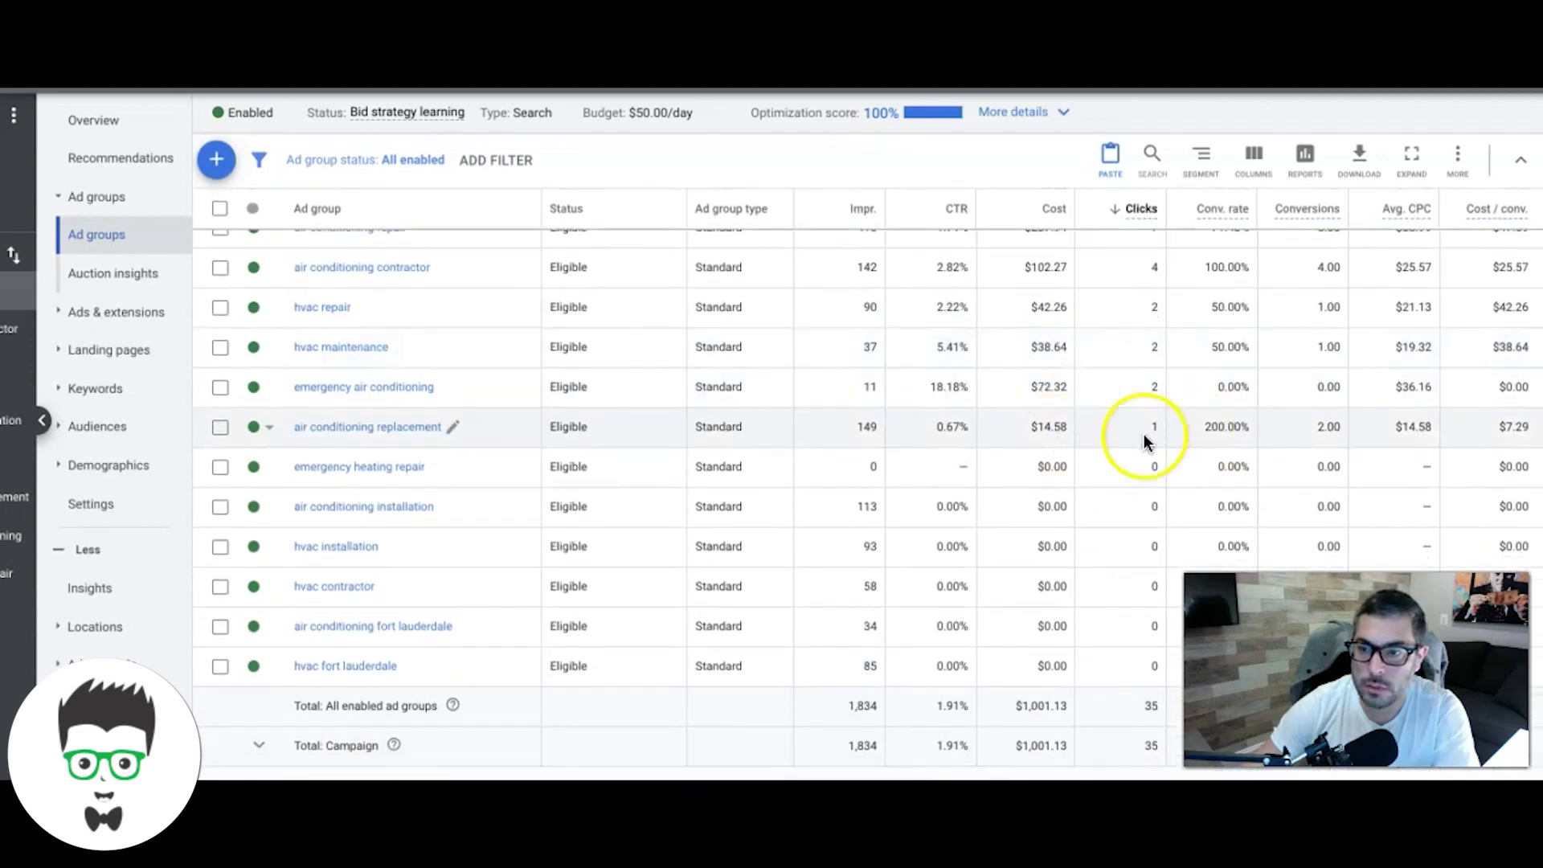
scroll(1064, 430, down, 3)
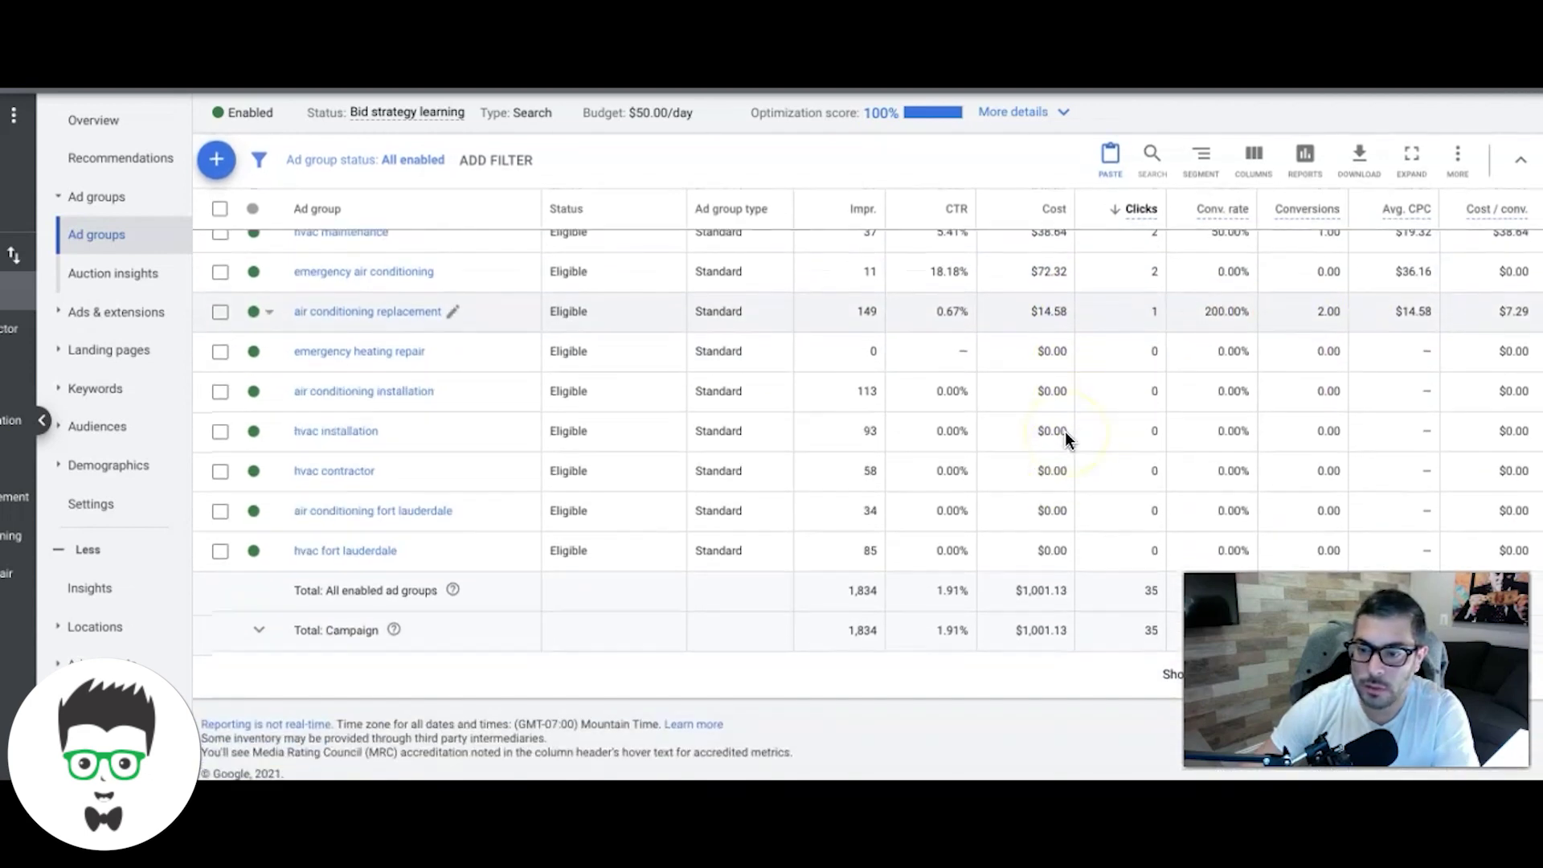
scroll(1024, 430, up, 5)
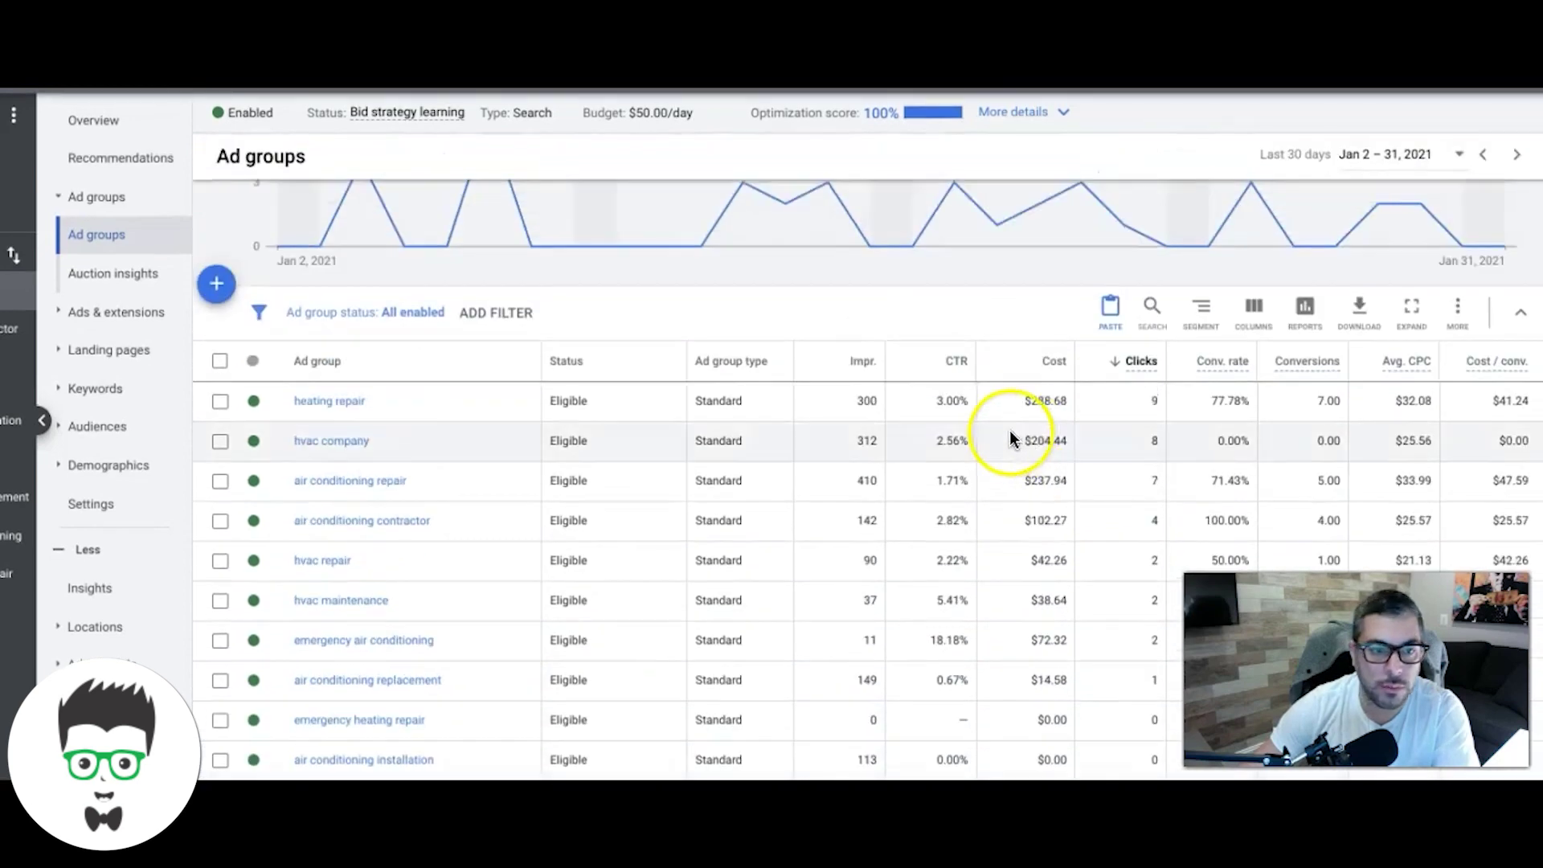
click(97, 388)
scroll(773, 455, down, 3)
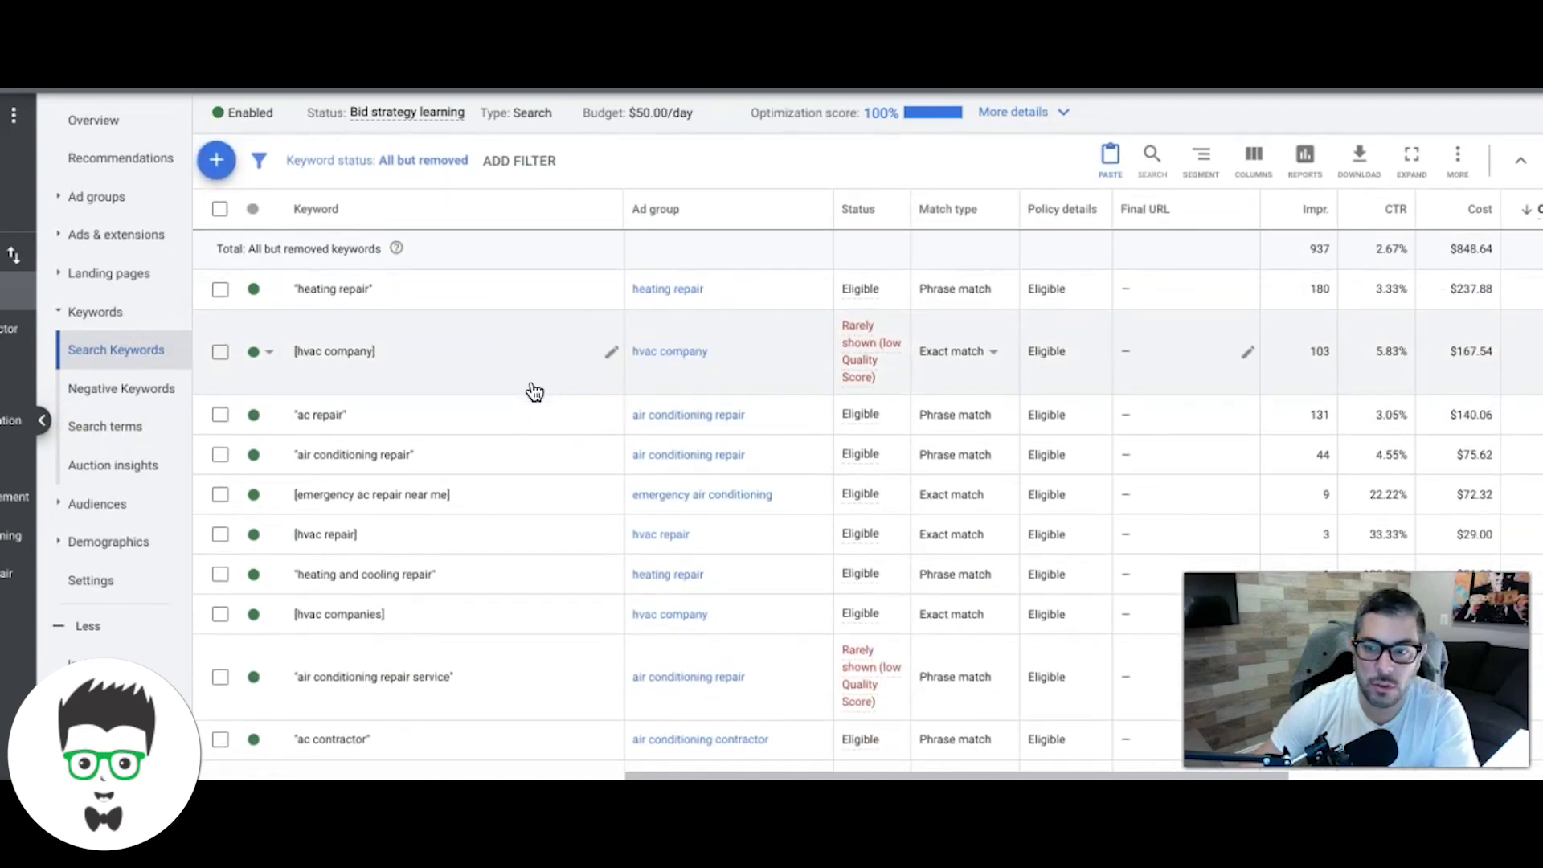
scroll(817, 380, right, 5)
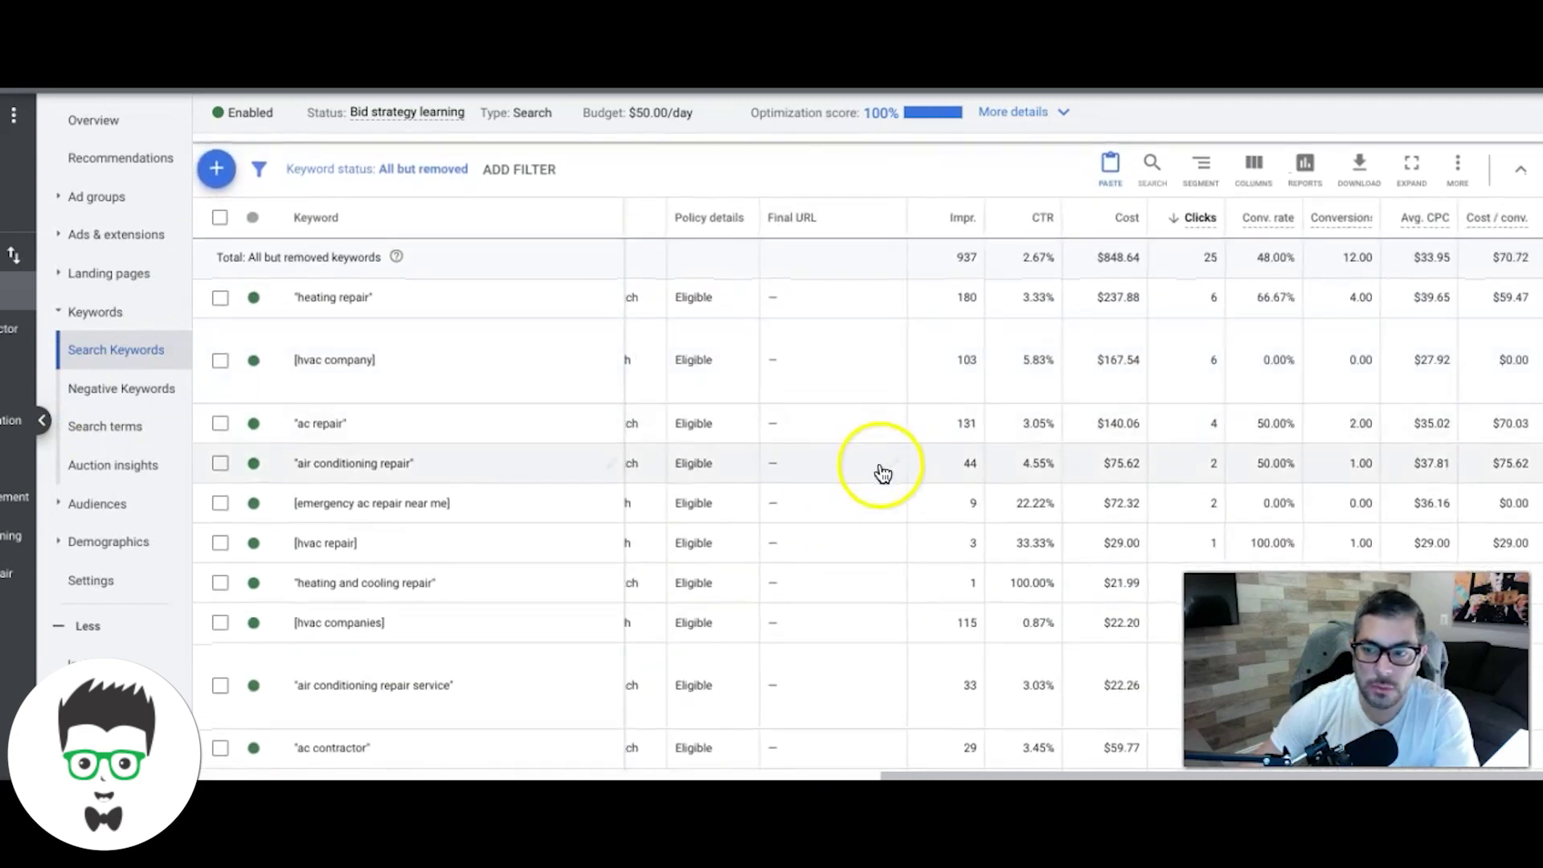
scroll(879, 345, down, 1)
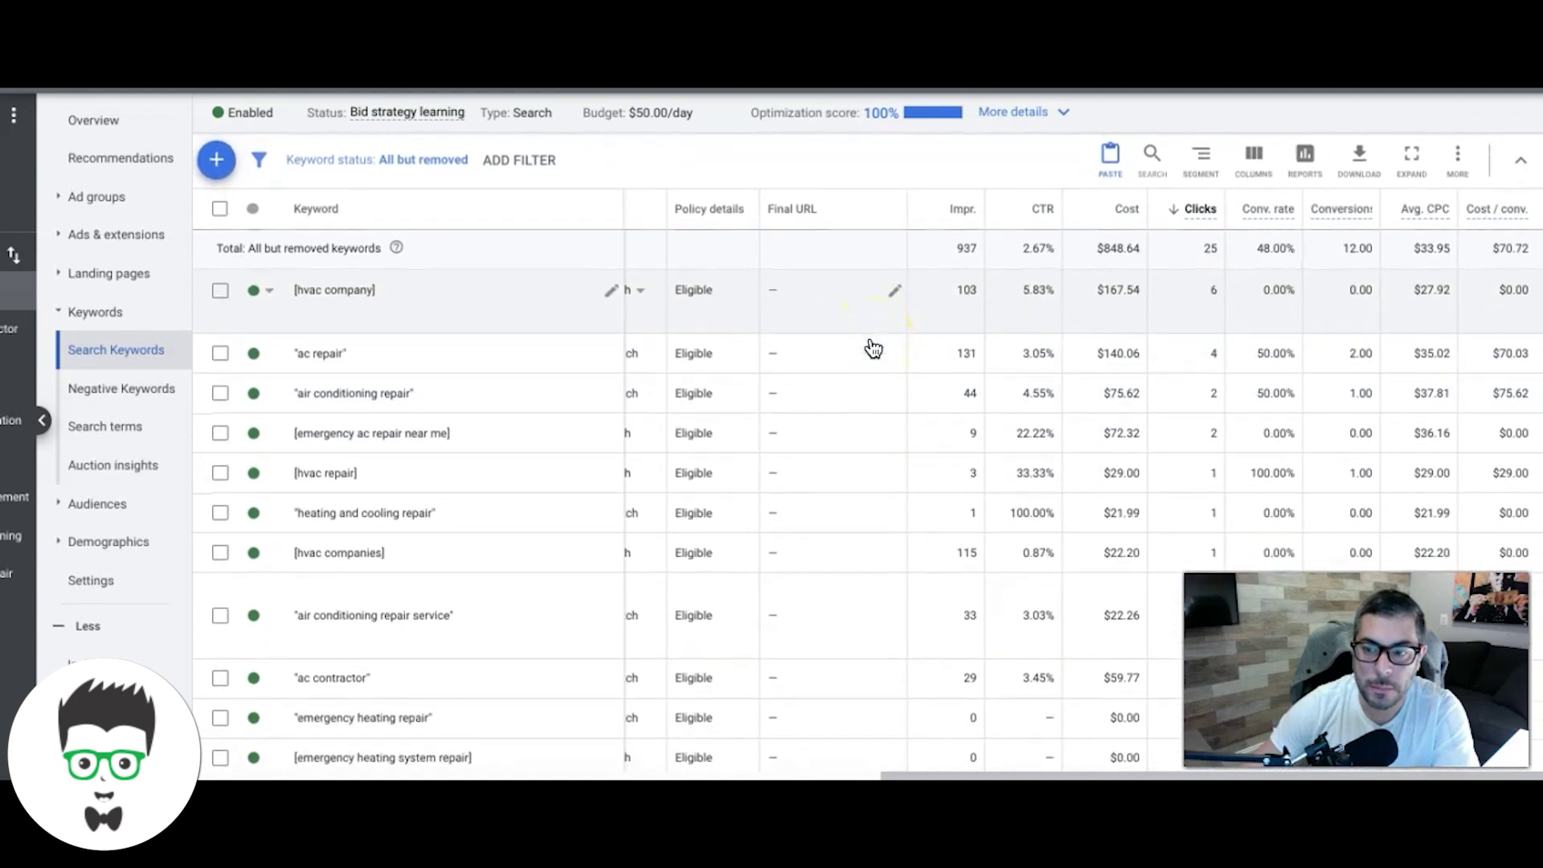
scroll(447, 389, up, 2)
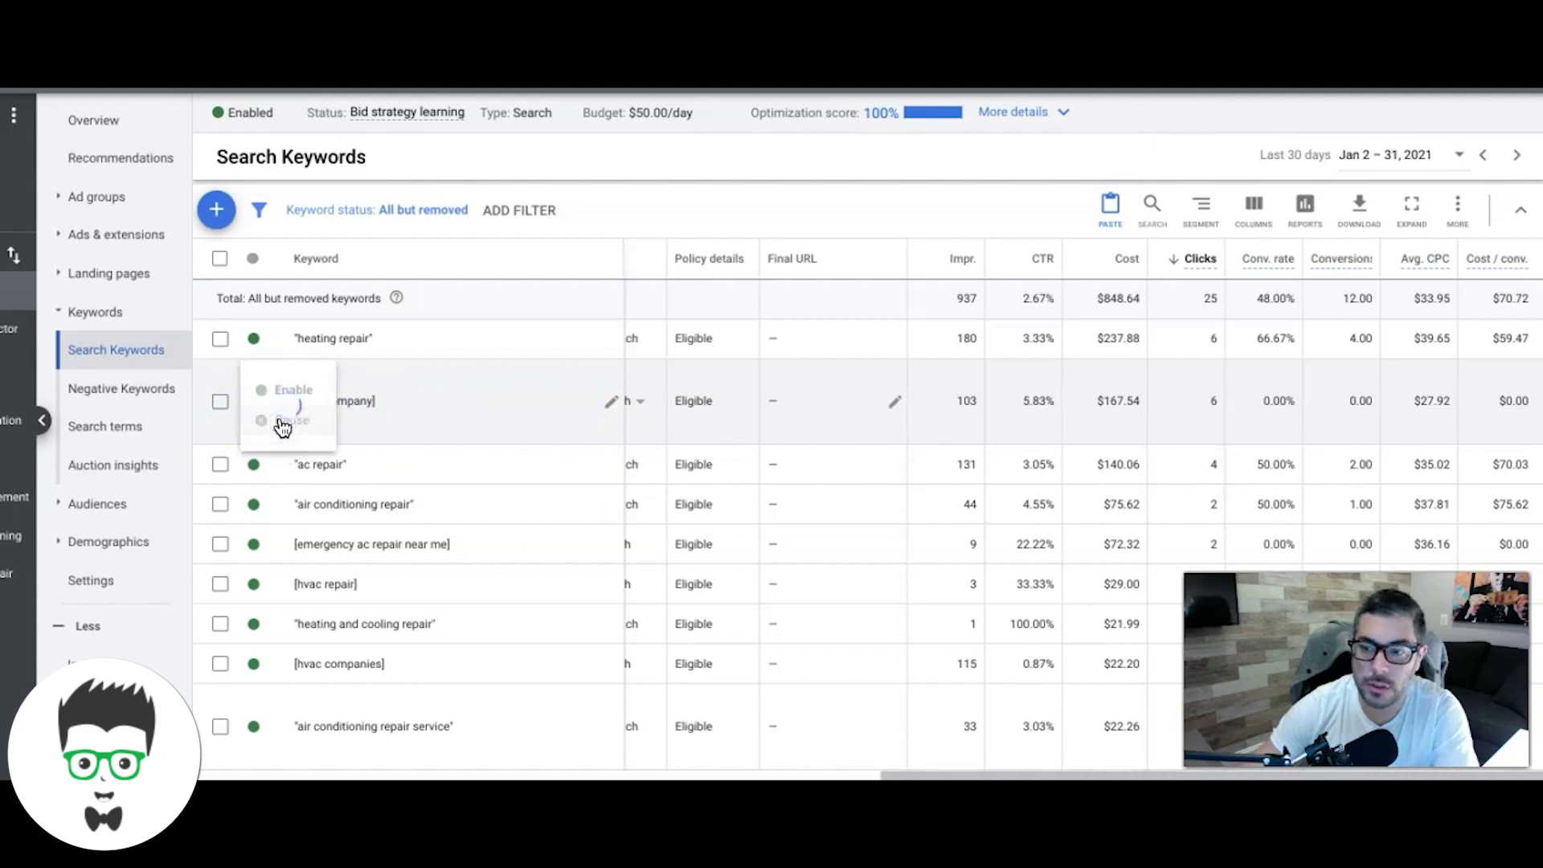
scroll(631, 366, down, 1)
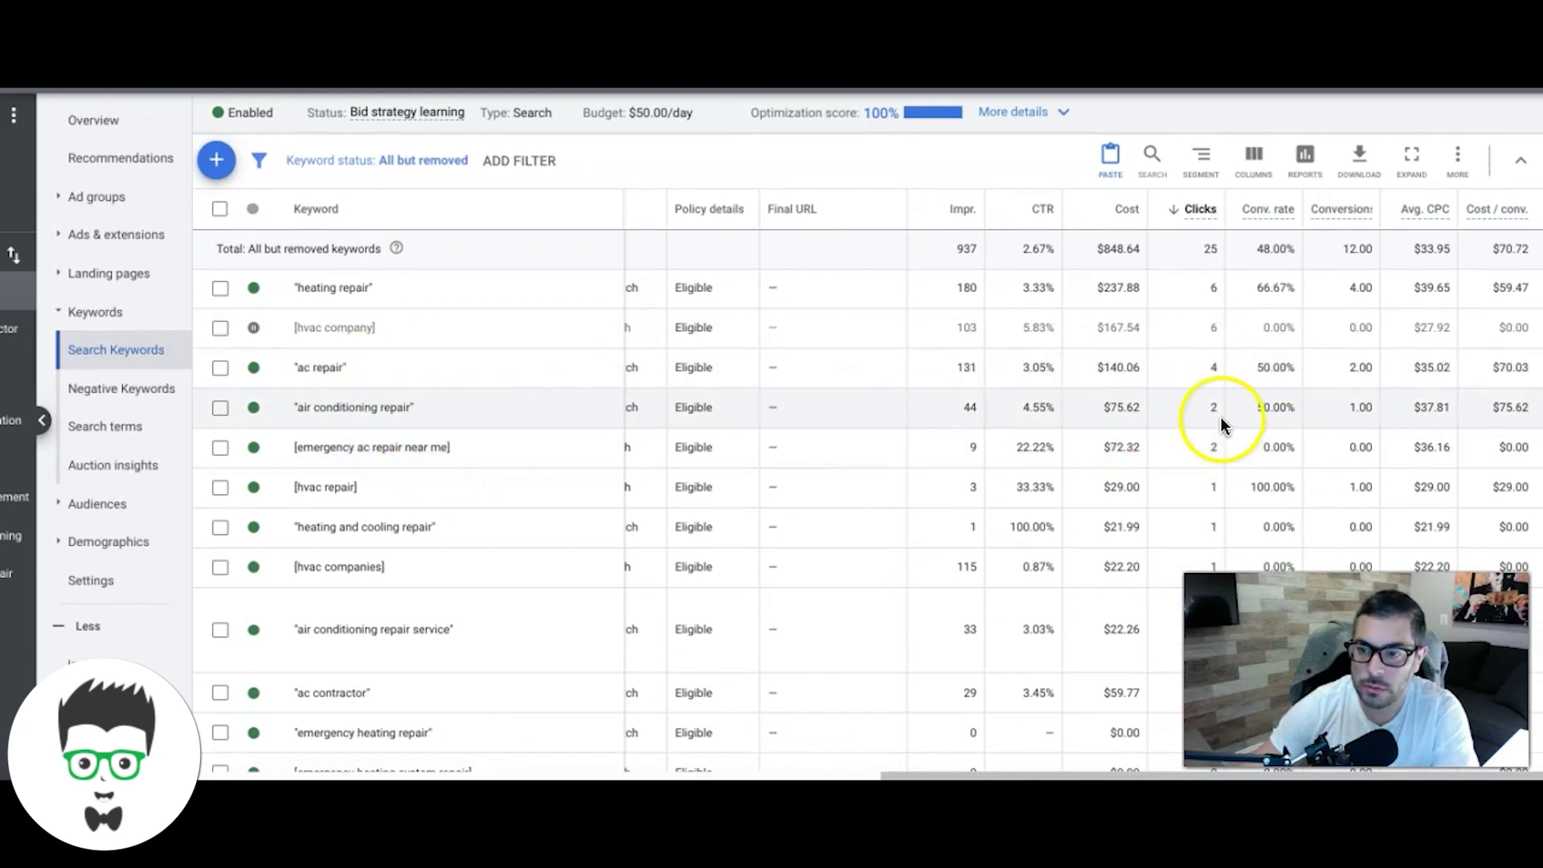
scroll(851, 456, down, 2)
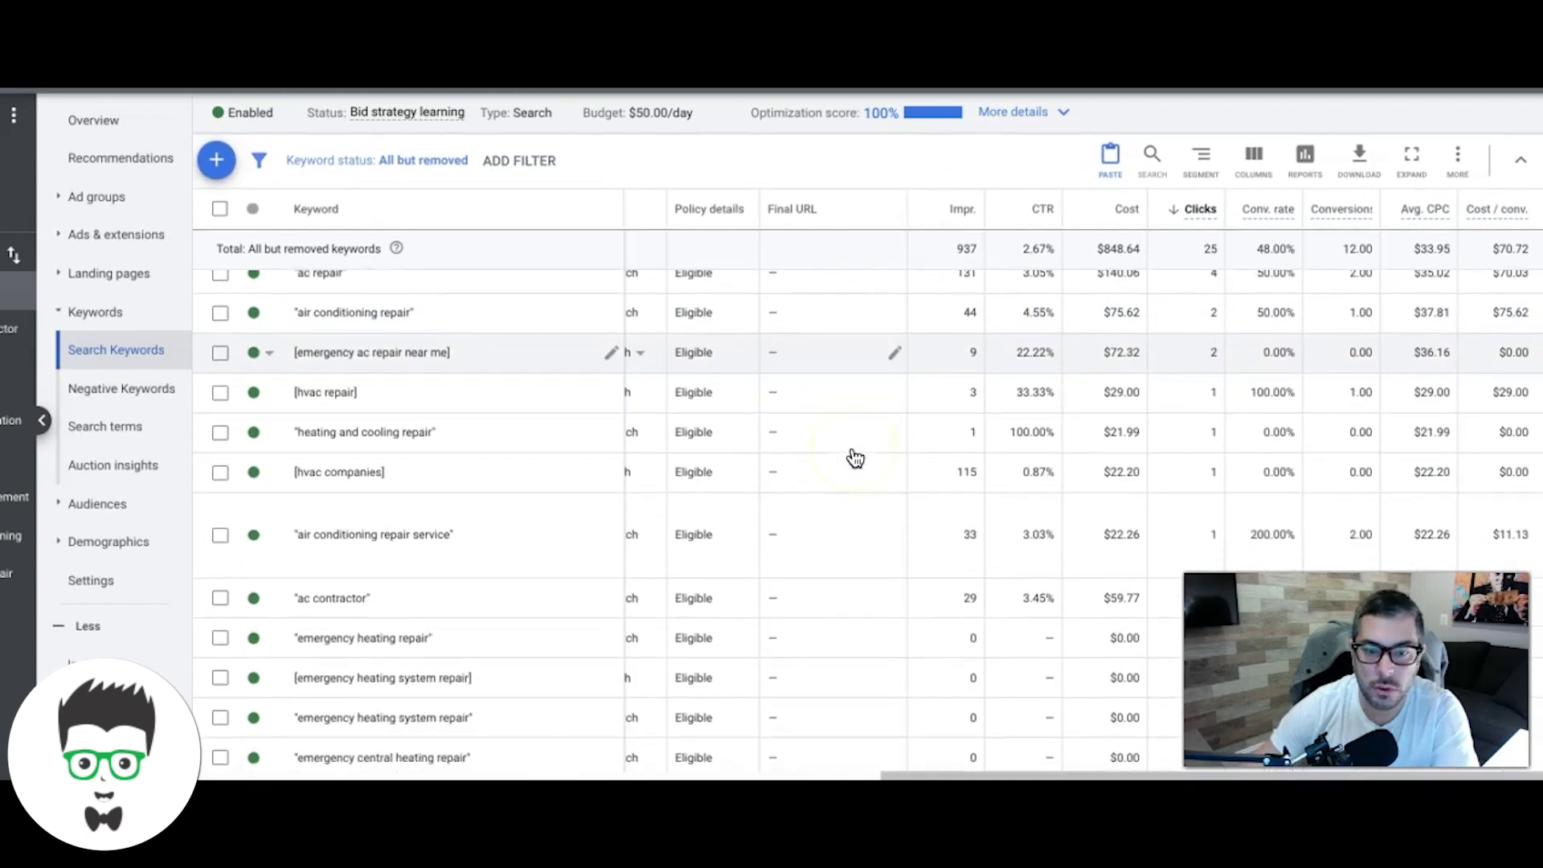
scroll(855, 458, down, 3)
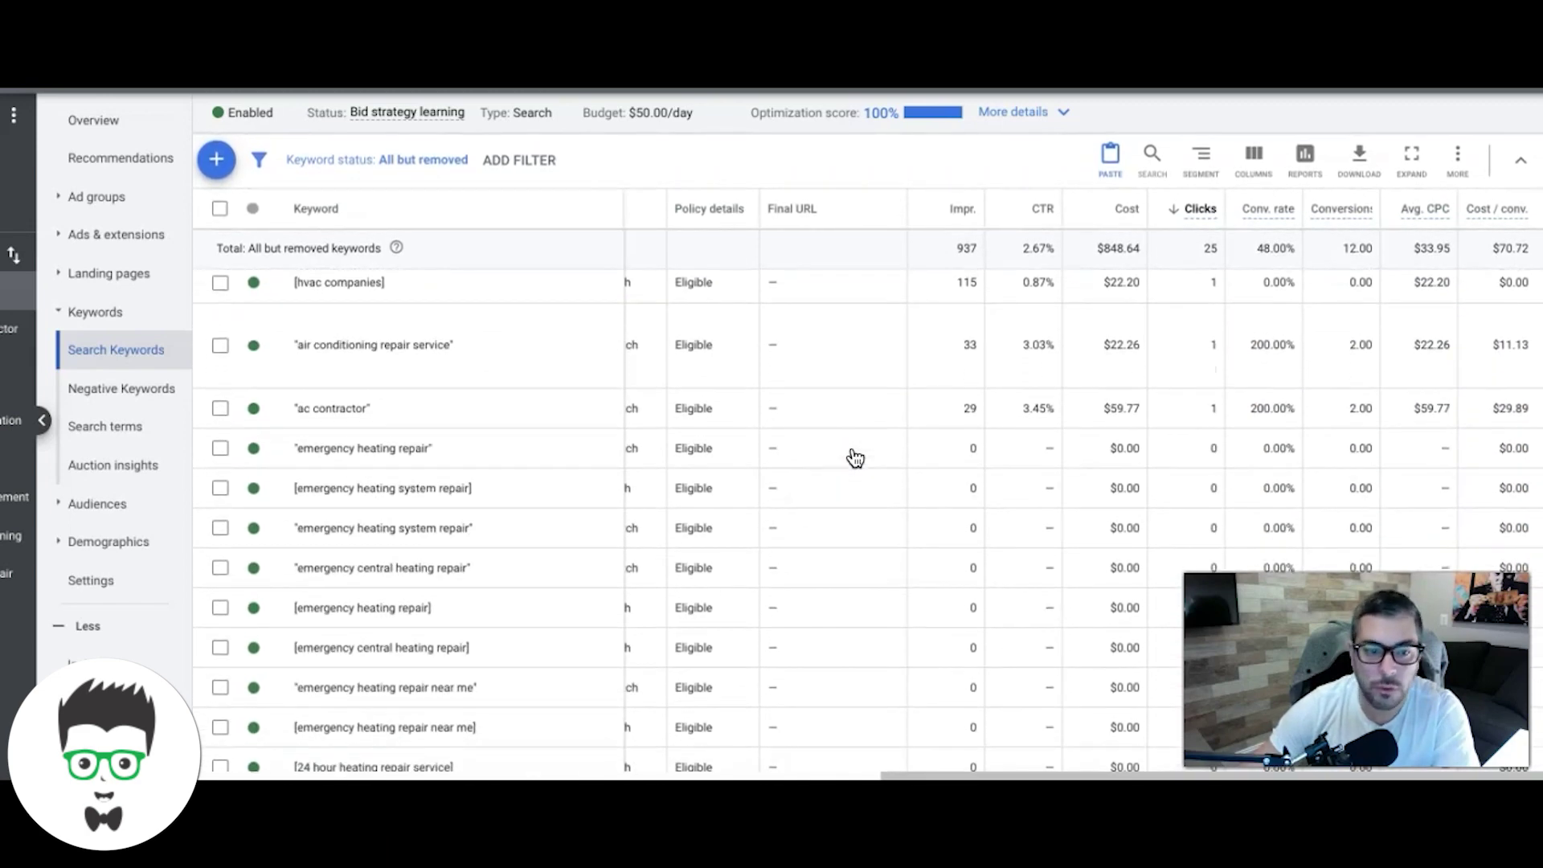
scroll(855, 457, down, 5)
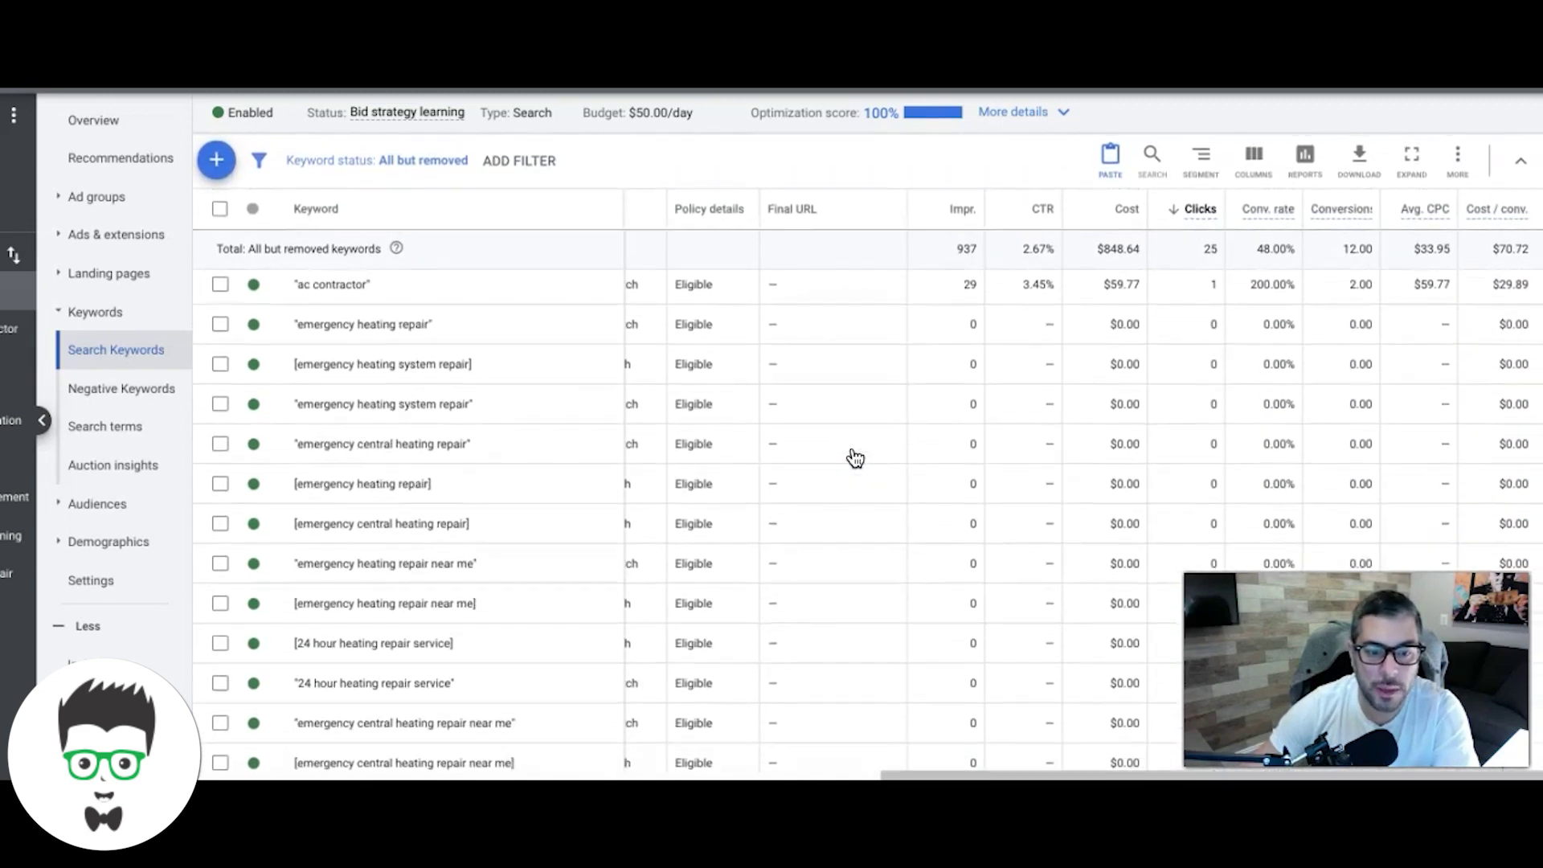
scroll(855, 457, down, 6)
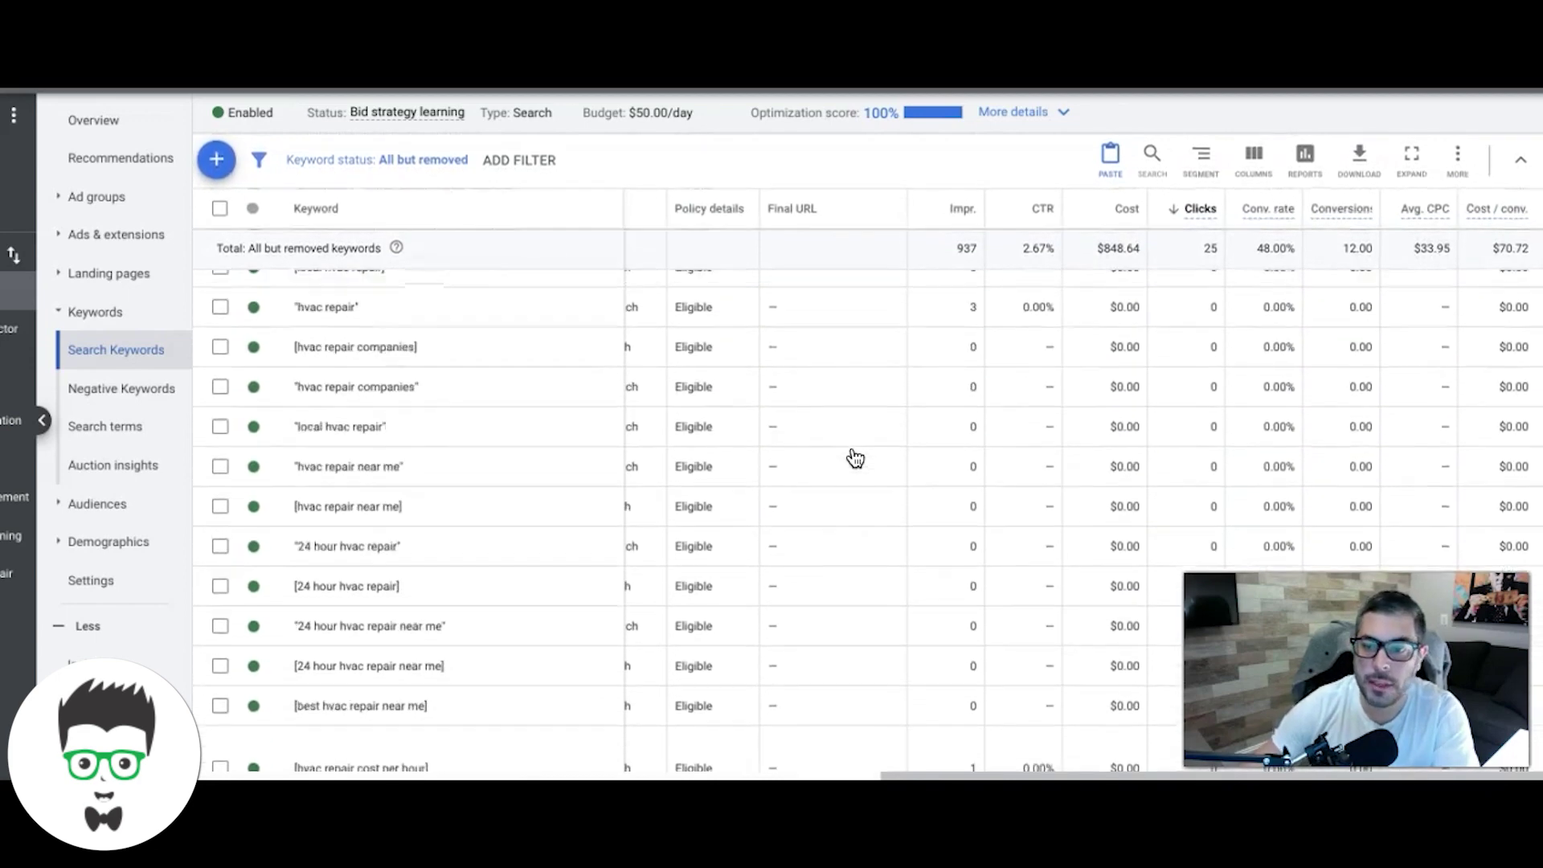
scroll(855, 457, down, 5)
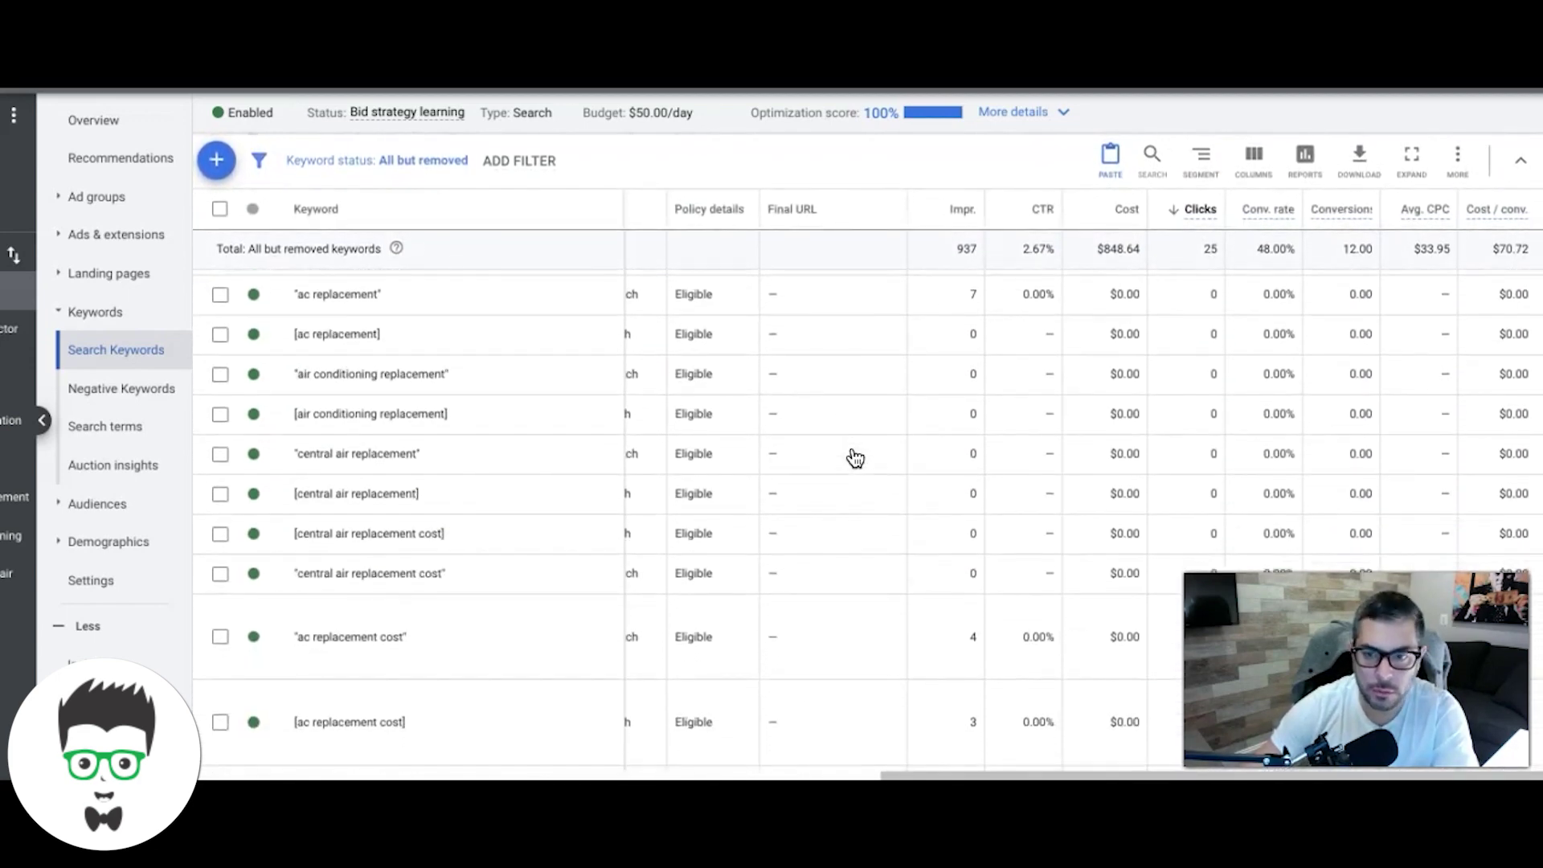
scroll(855, 457, up, 10)
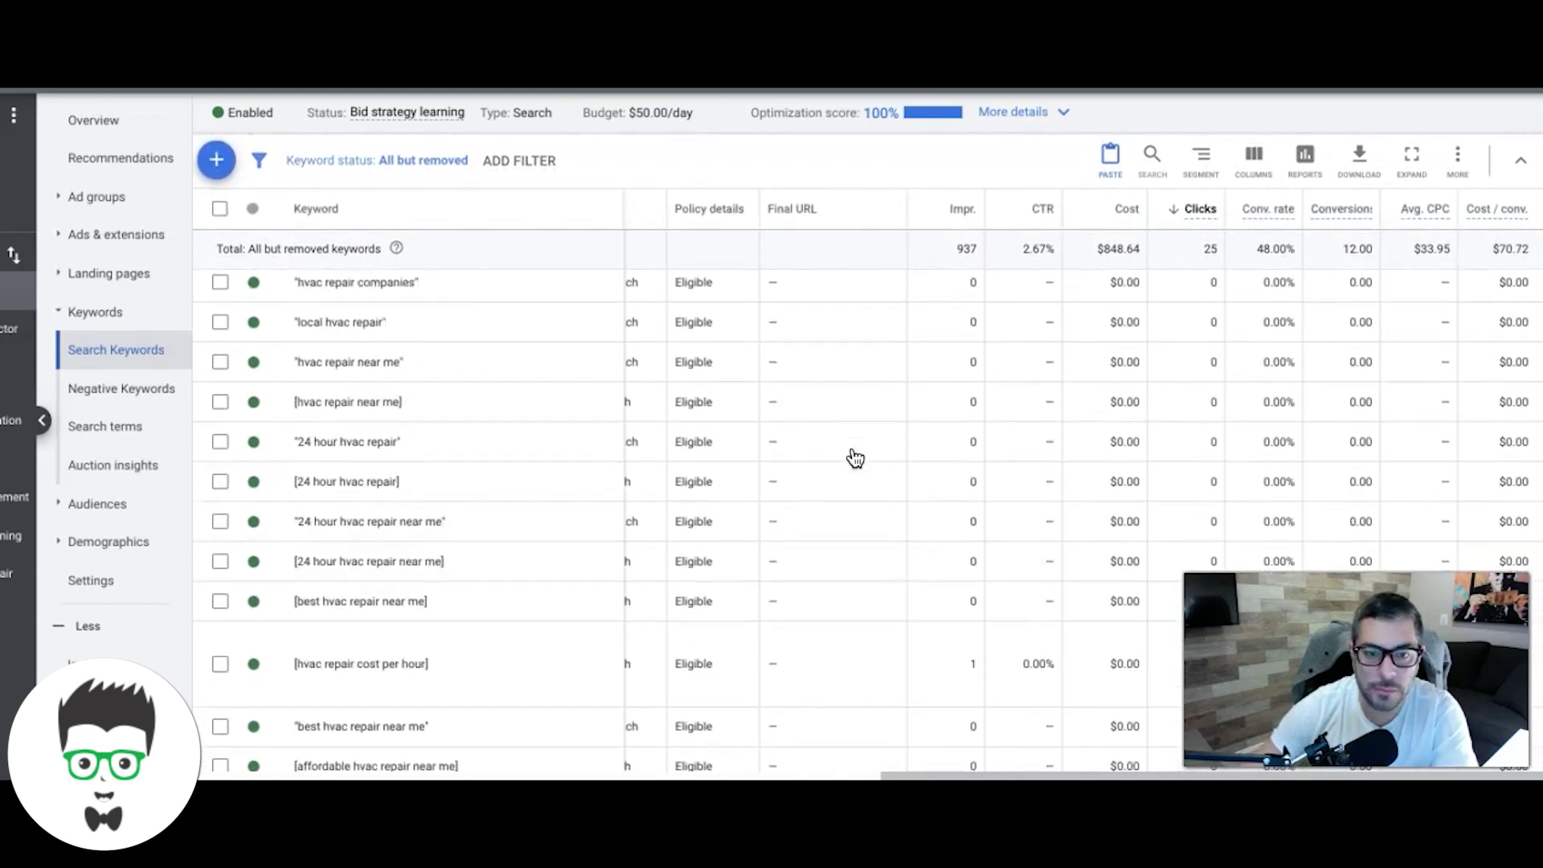
scroll(855, 457, left, 5)
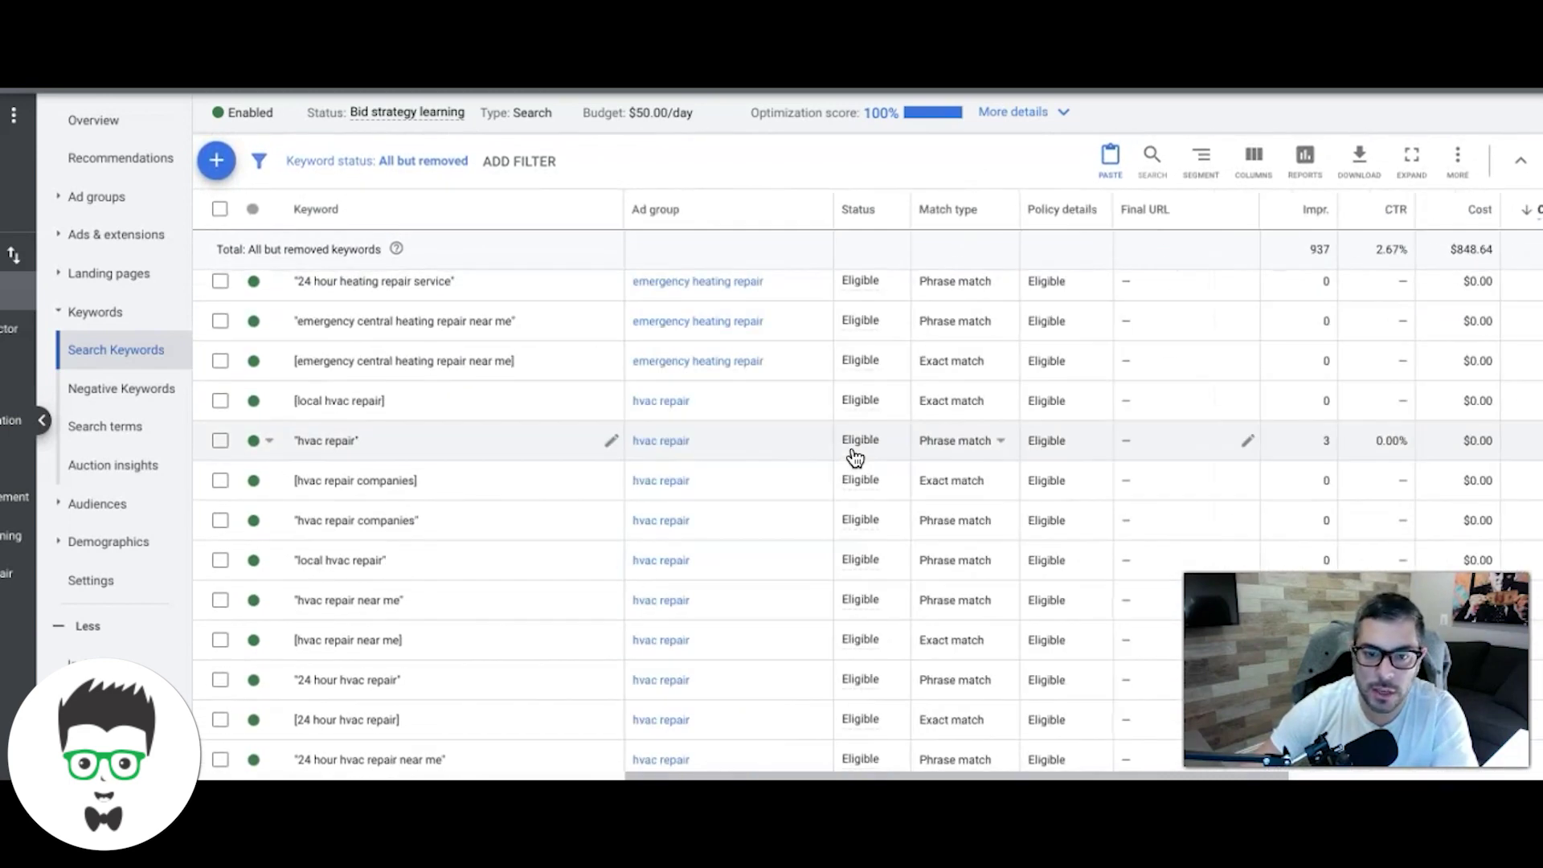
scroll(855, 457, up, 6)
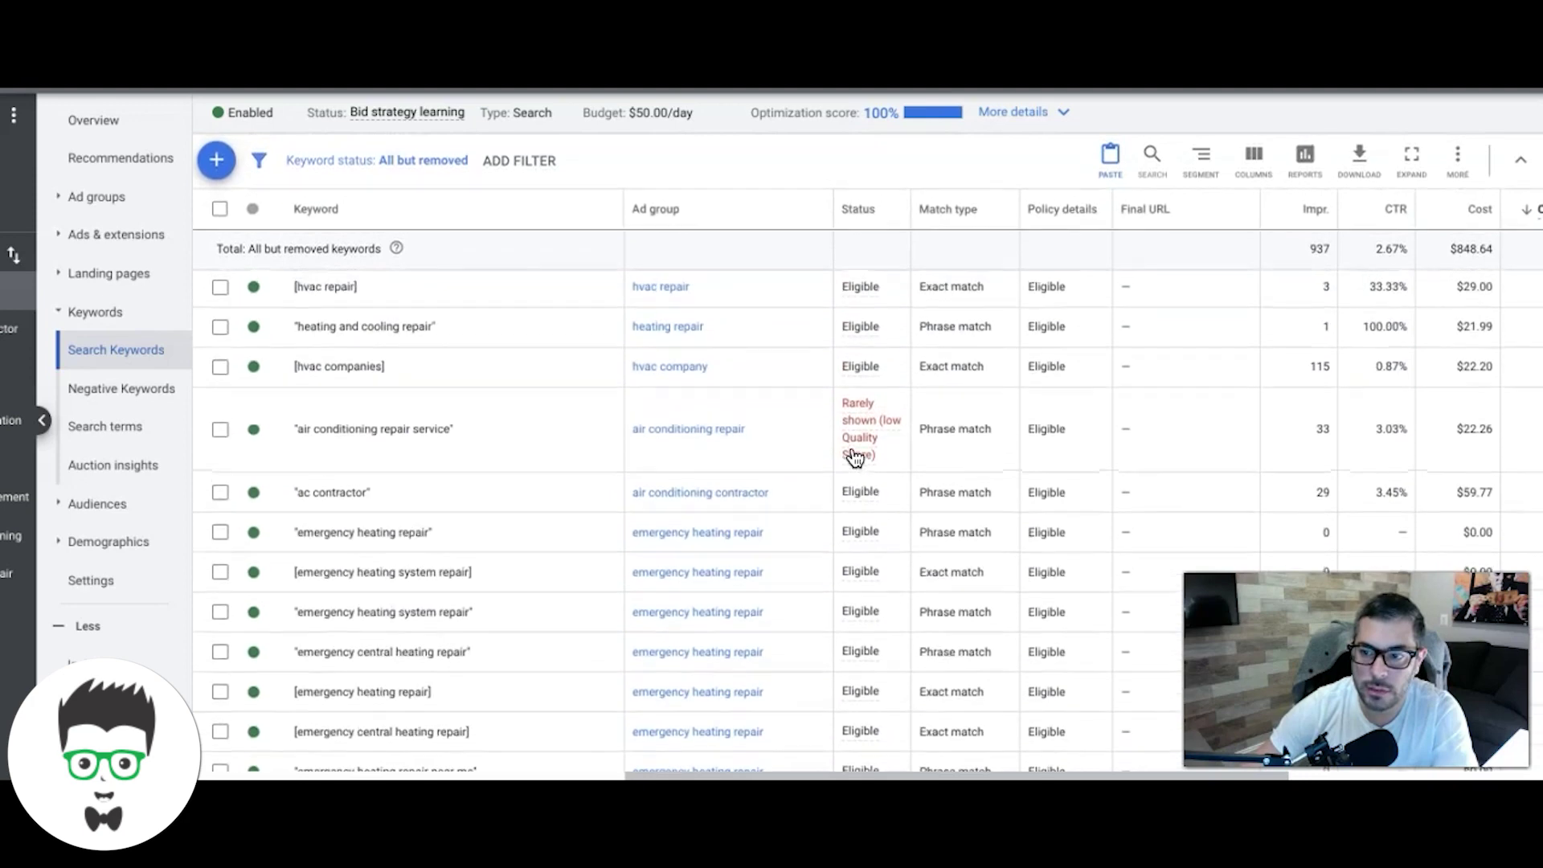
scroll(855, 458, up, 1)
mouse_move(855, 457)
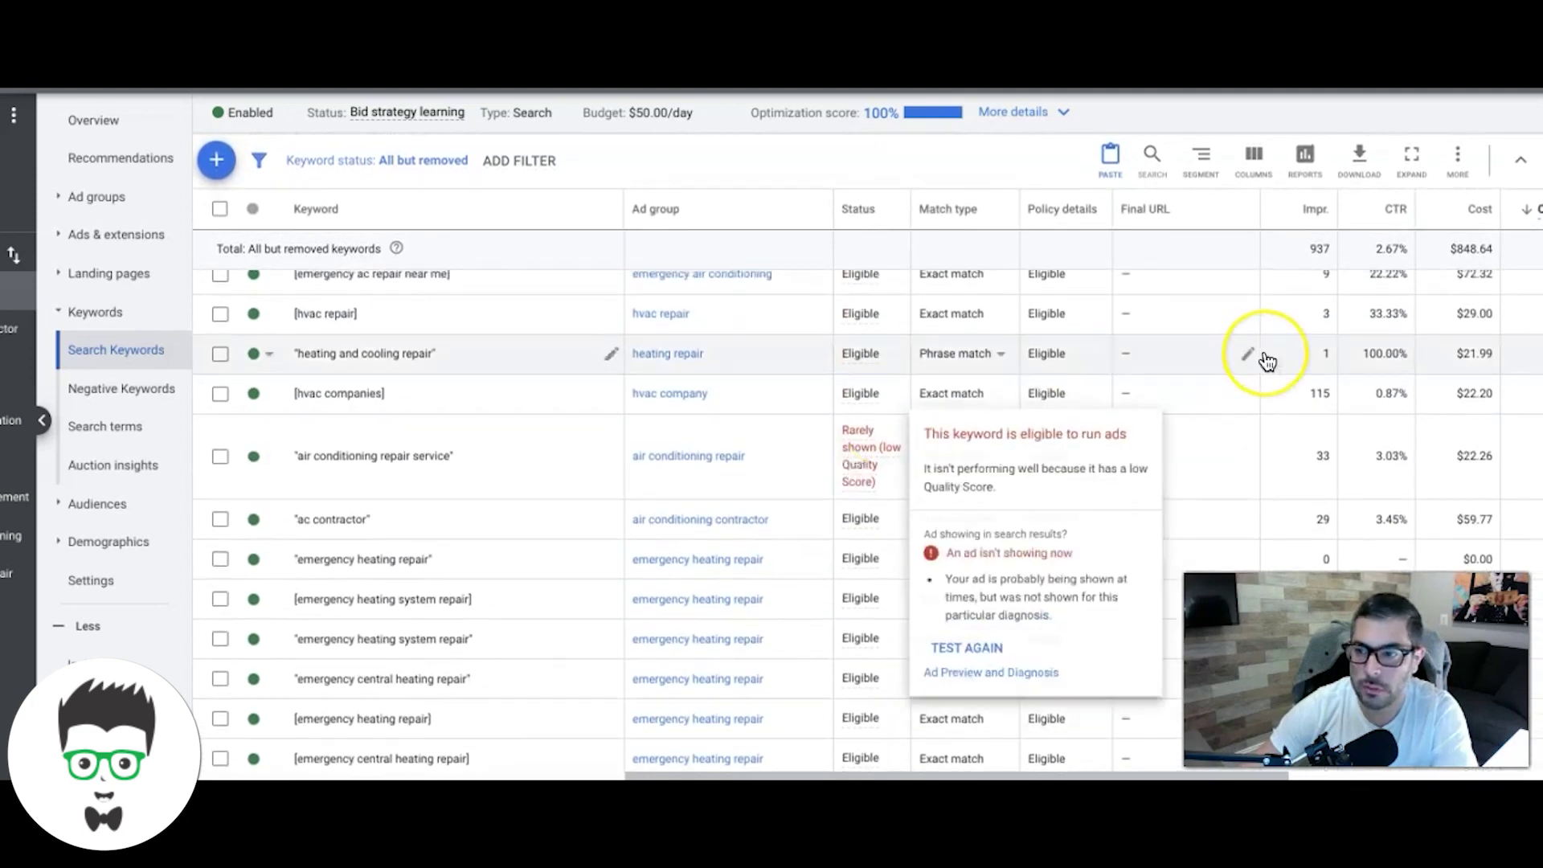
scroll(1264, 355, right, 3)
scroll(1302, 321, up, 1)
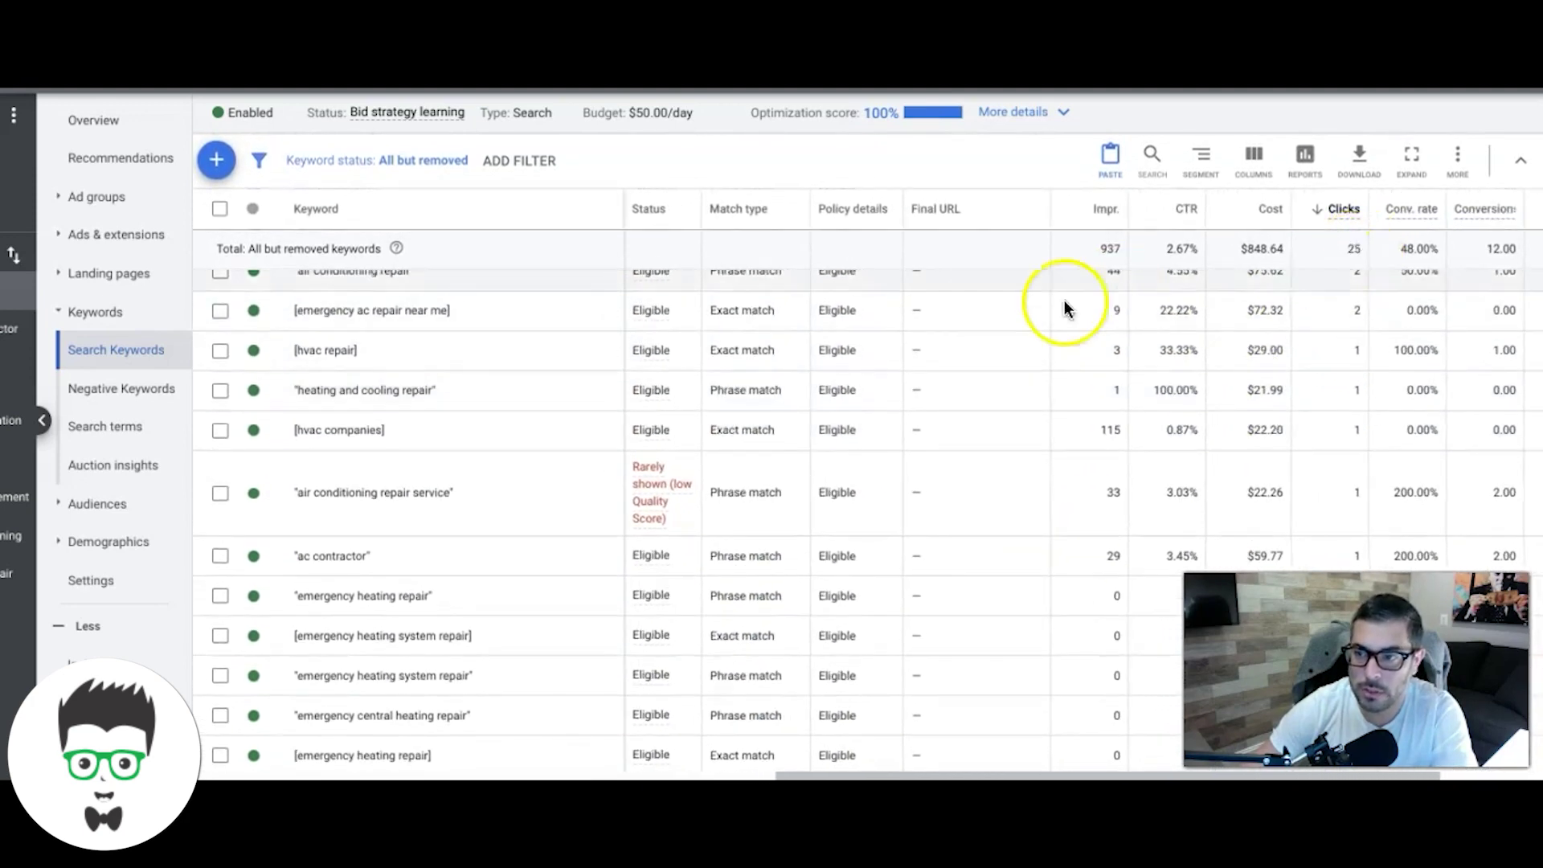
scroll(325, 485, up, 5)
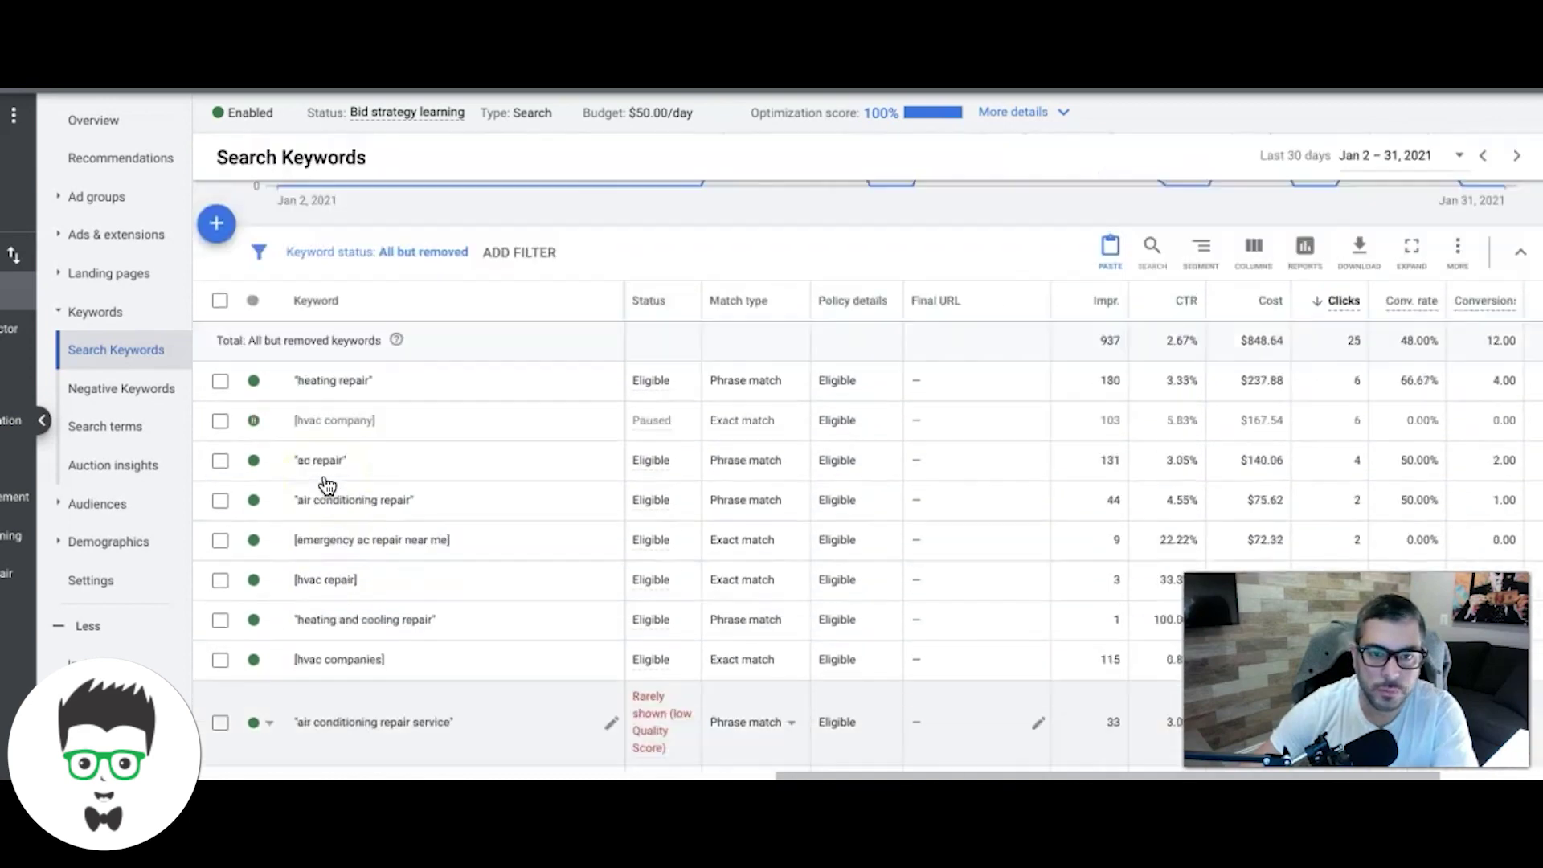
scroll(532, 455, down, 3)
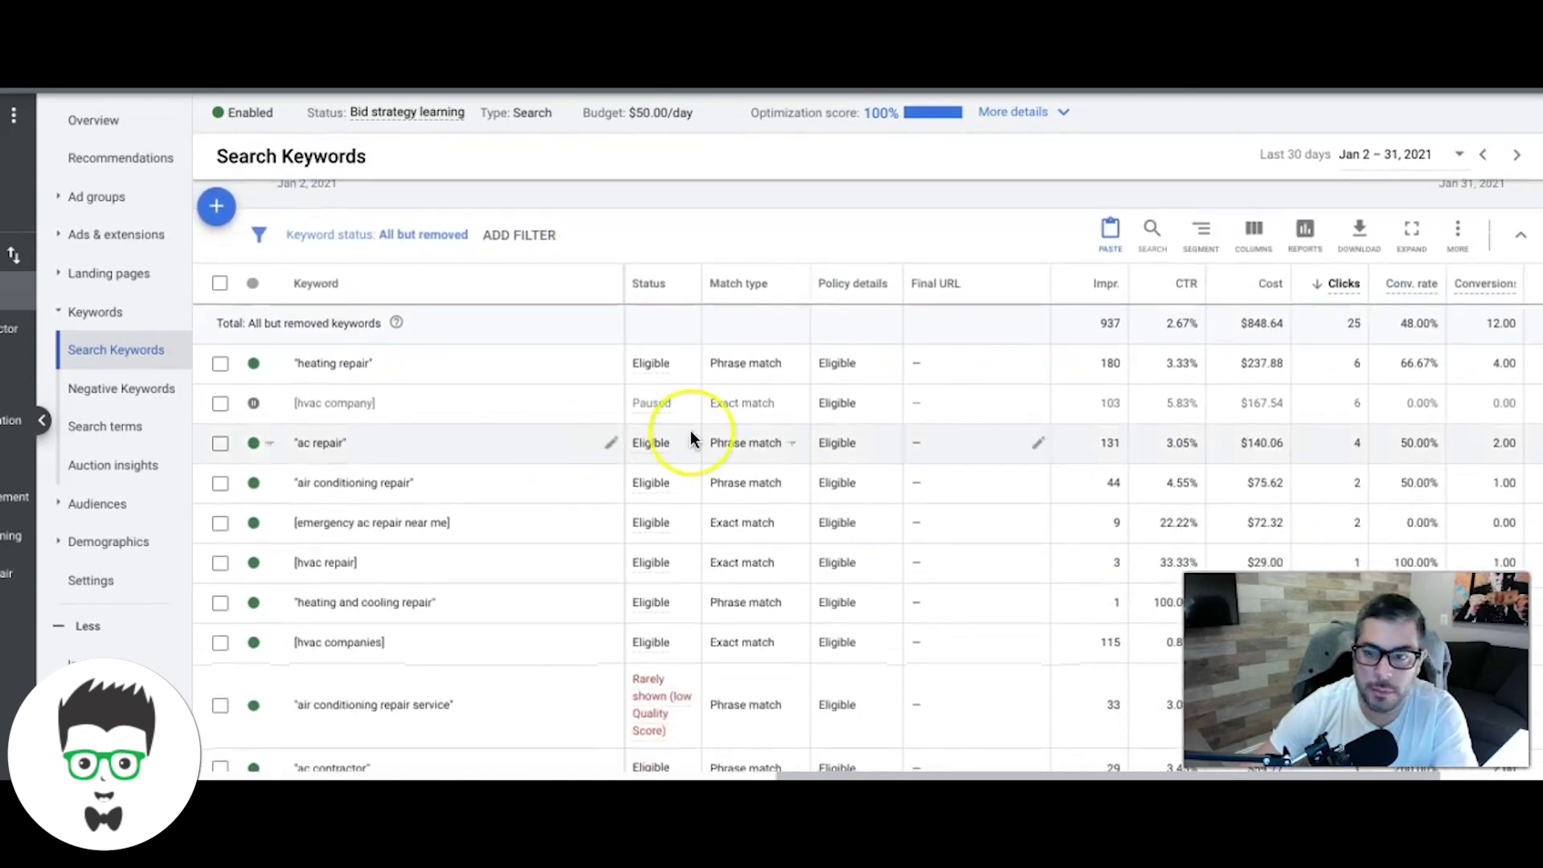
scroll(689, 441, right, 4)
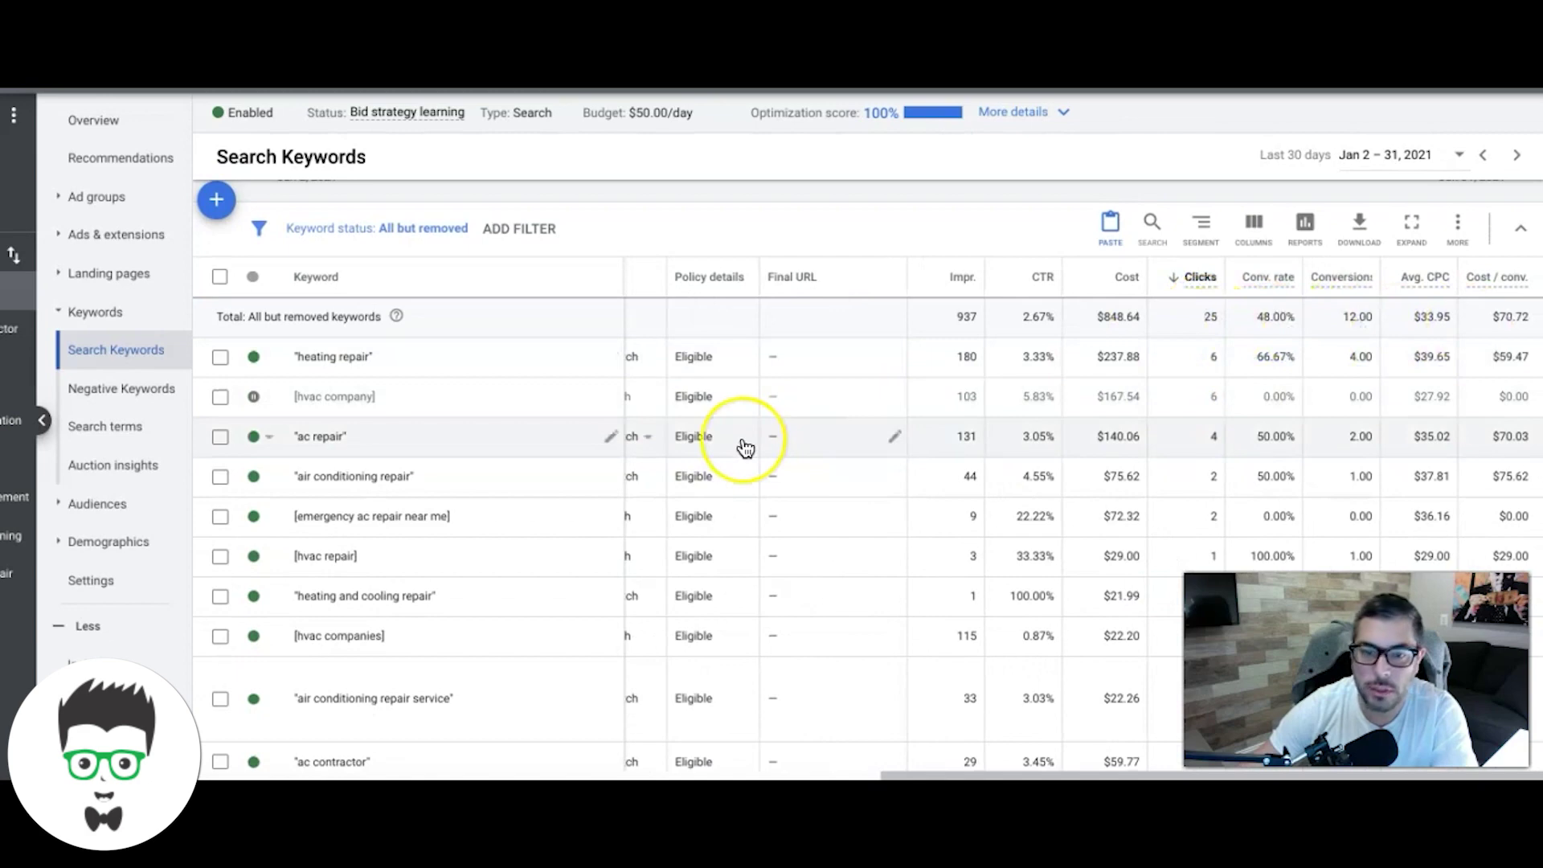
scroll(744, 446, down, 2)
scroll(743, 446, up, 2)
scroll(740, 462, left, 5)
scroll(741, 458, up, 1)
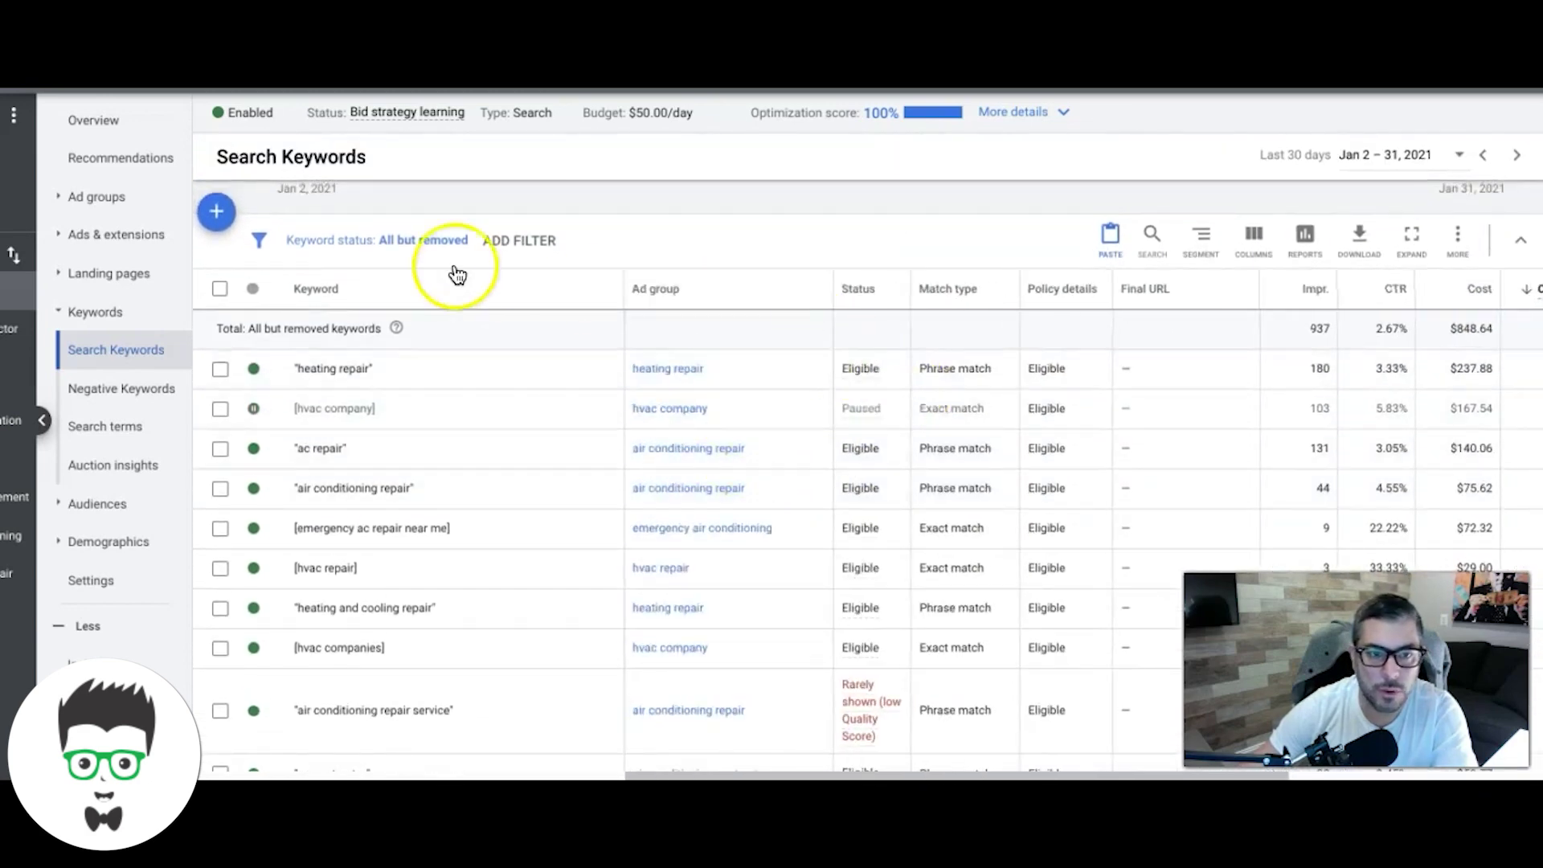
- Set the keyword status filter to All, totalling 1,834 impressions and $1,001.13 cost
click(386, 241)
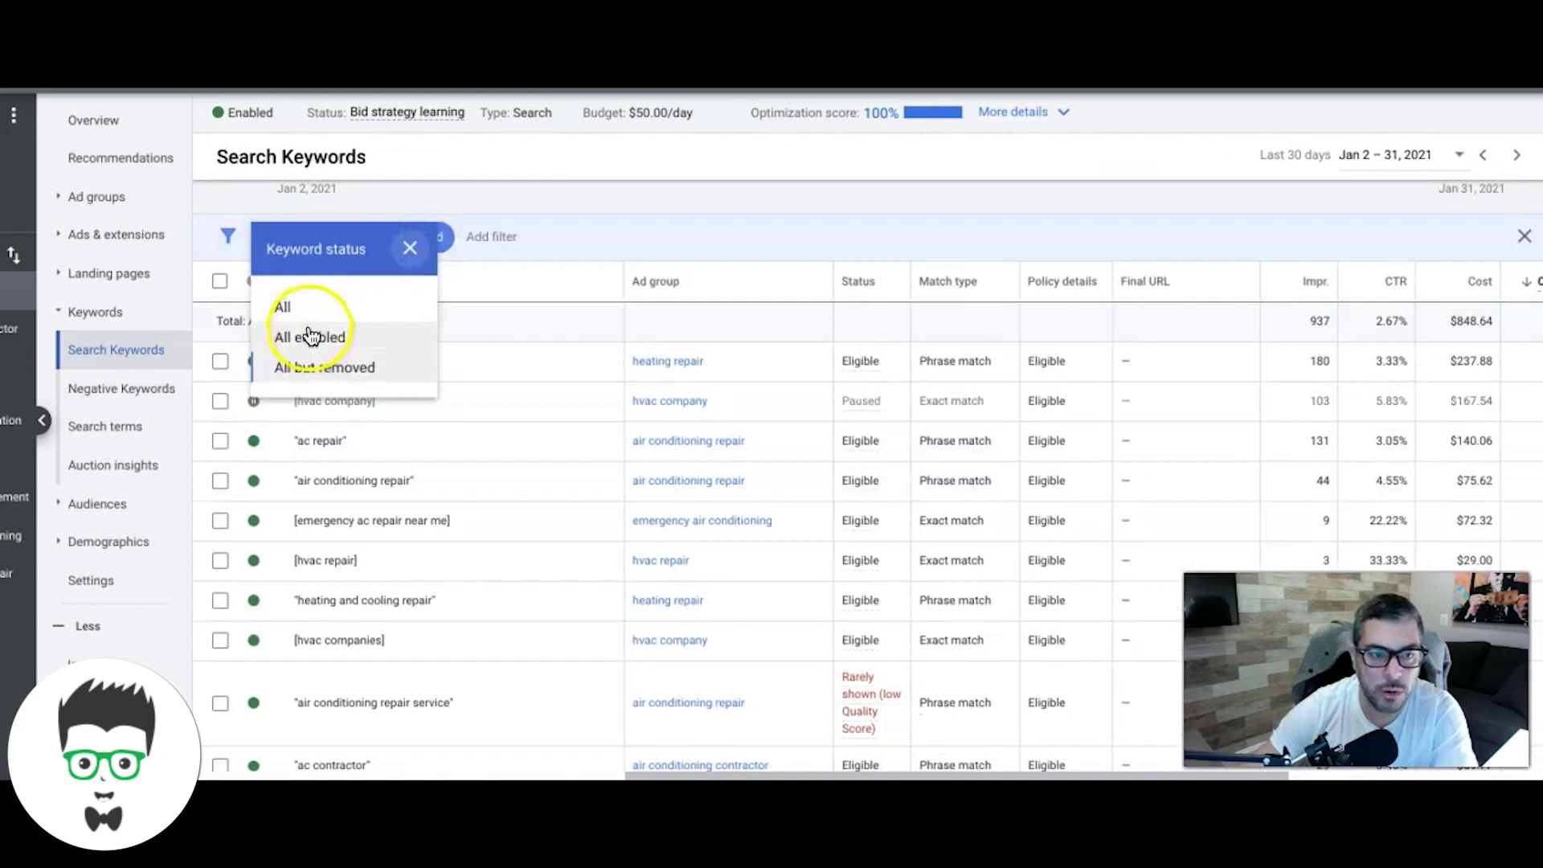
click(287, 306)
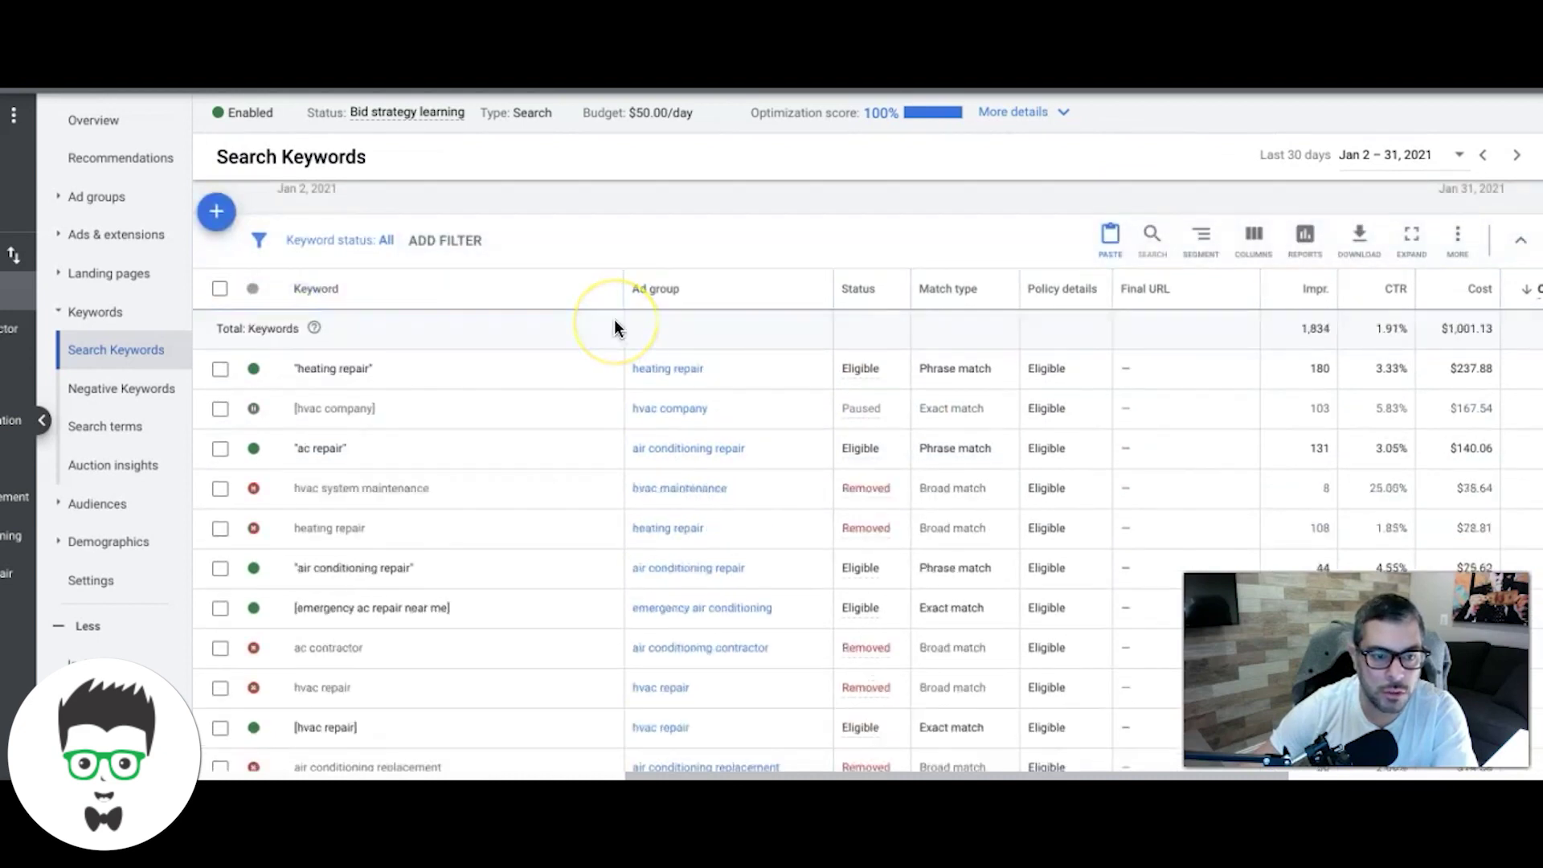
scroll(531, 387, down, 1)
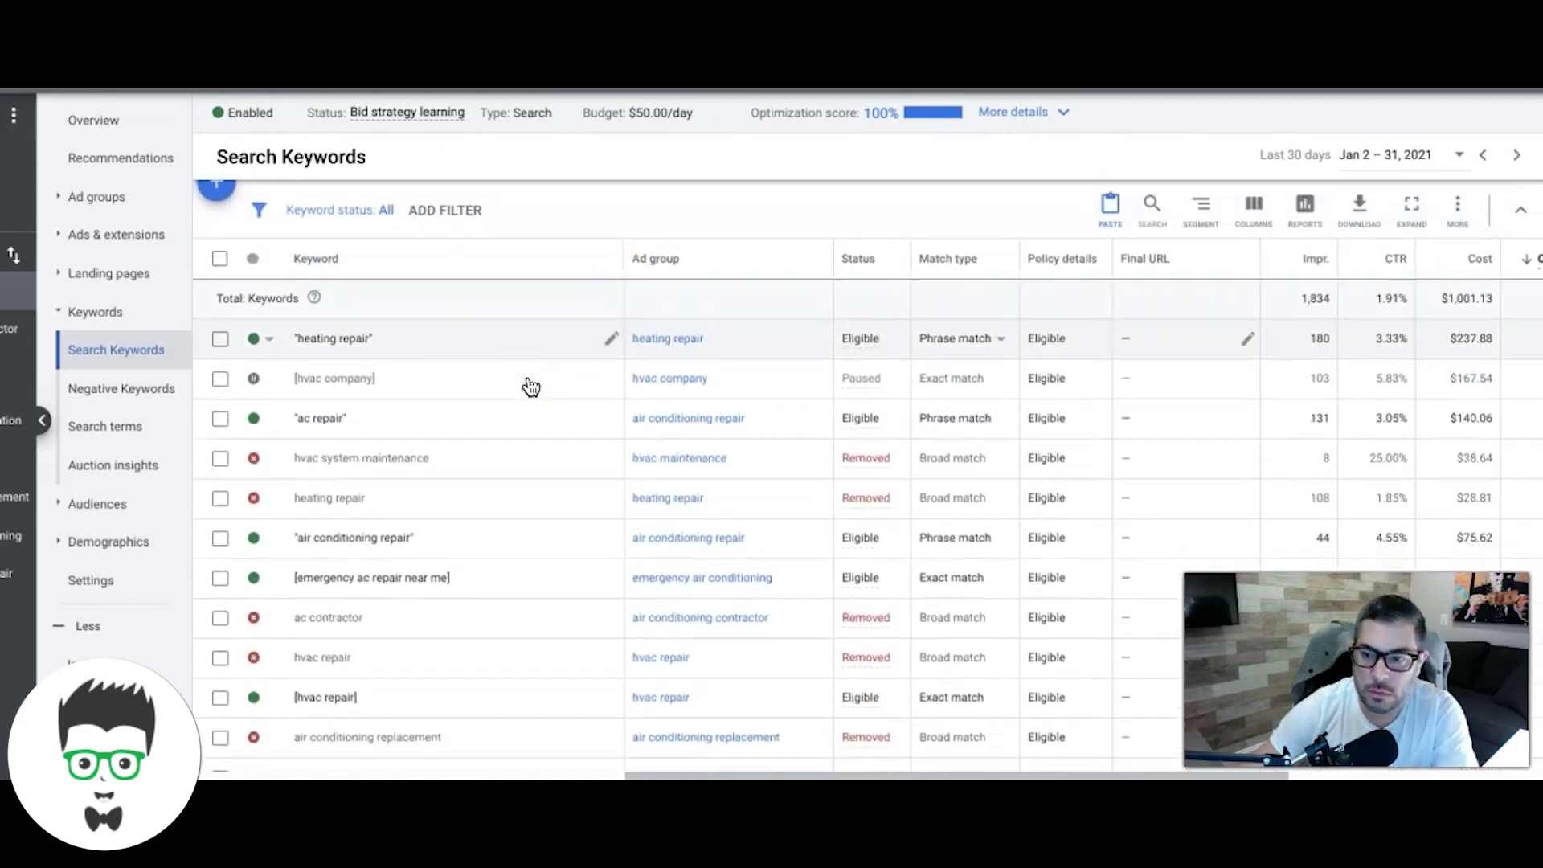
scroll(543, 447, right, 3)
scroll(544, 447, right, 2)
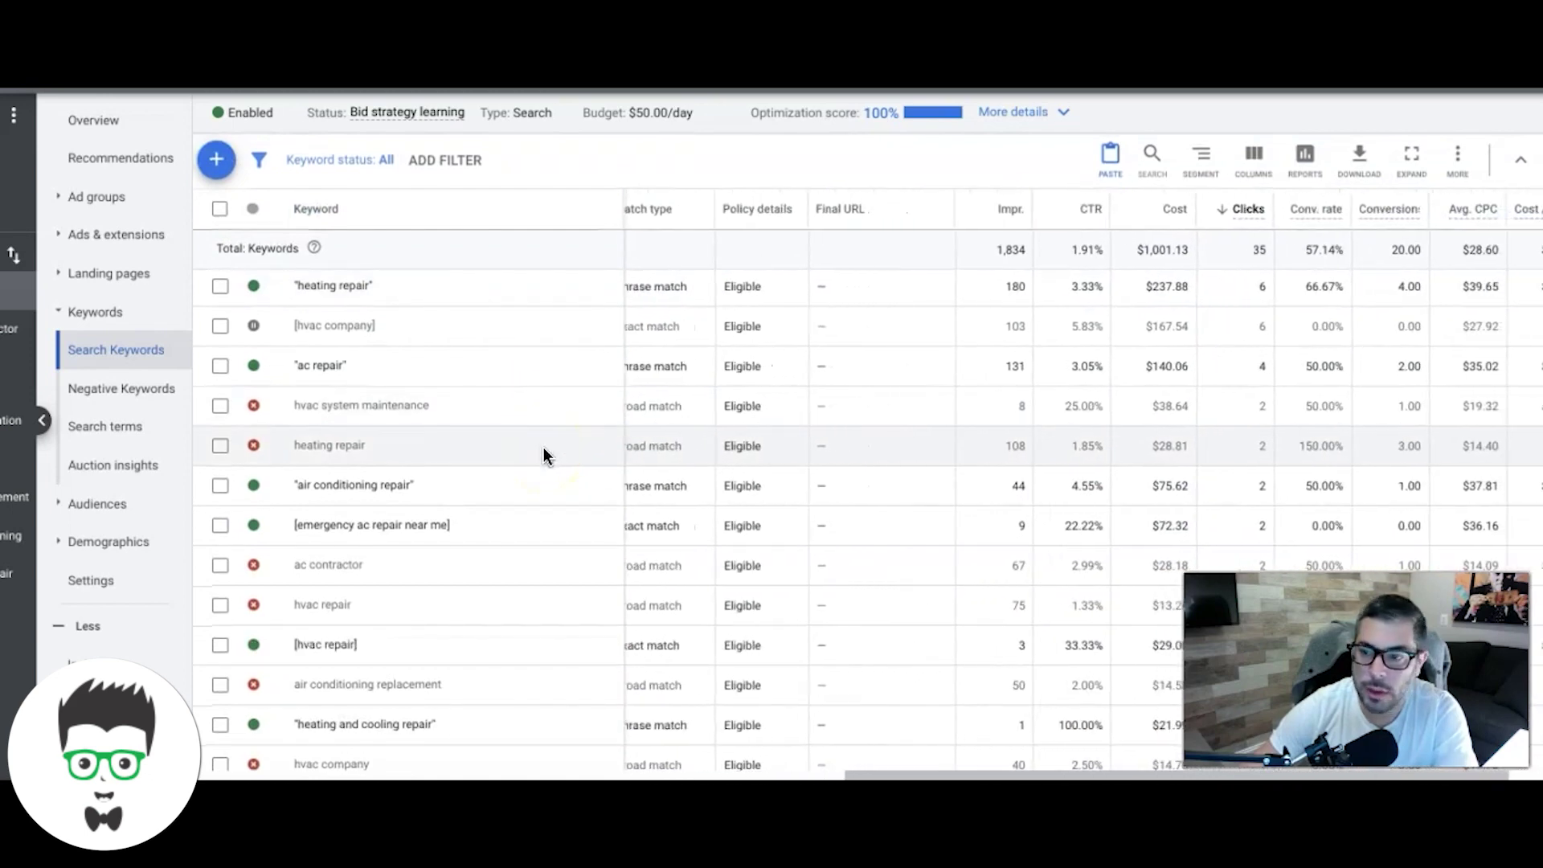
- Filter the keyword list back to enabled keywords only (834 impressions, $681.10 cost)
scroll(1060, 445, down, 3)
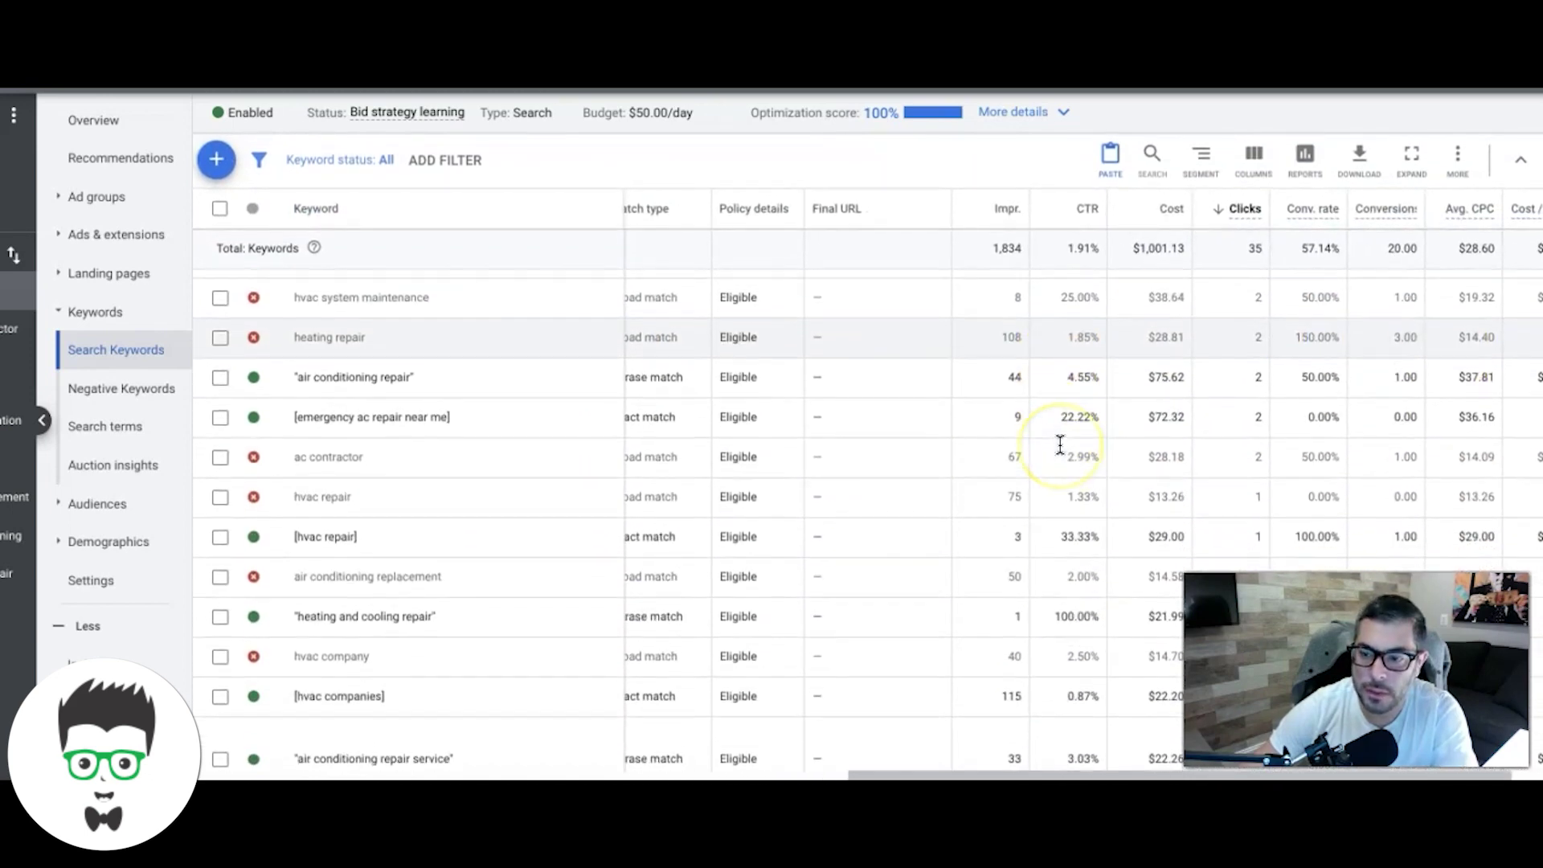
scroll(705, 456, up, 3)
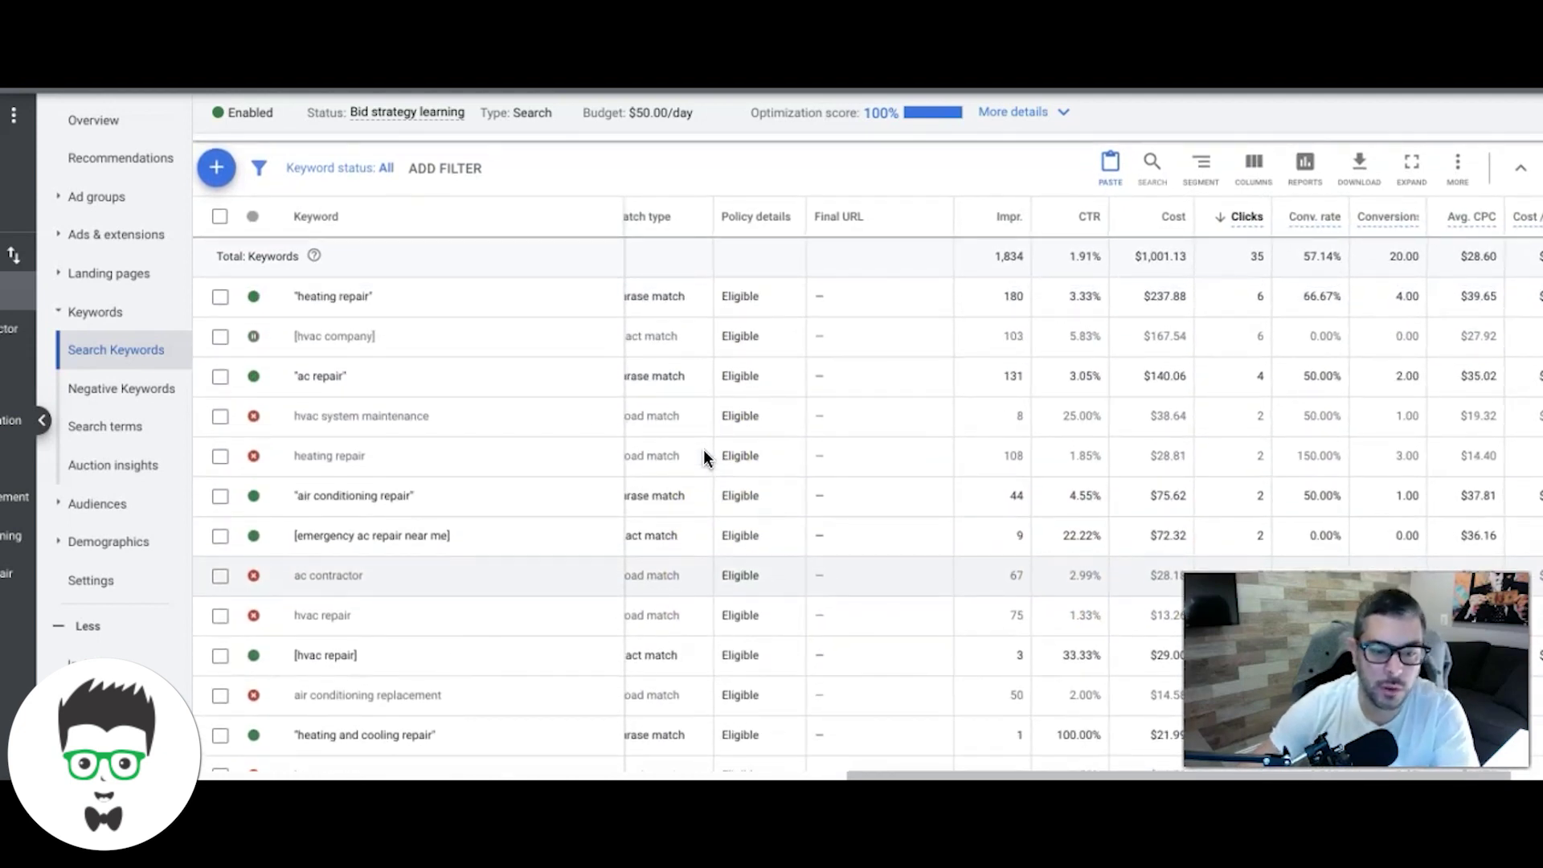
click(360, 168)
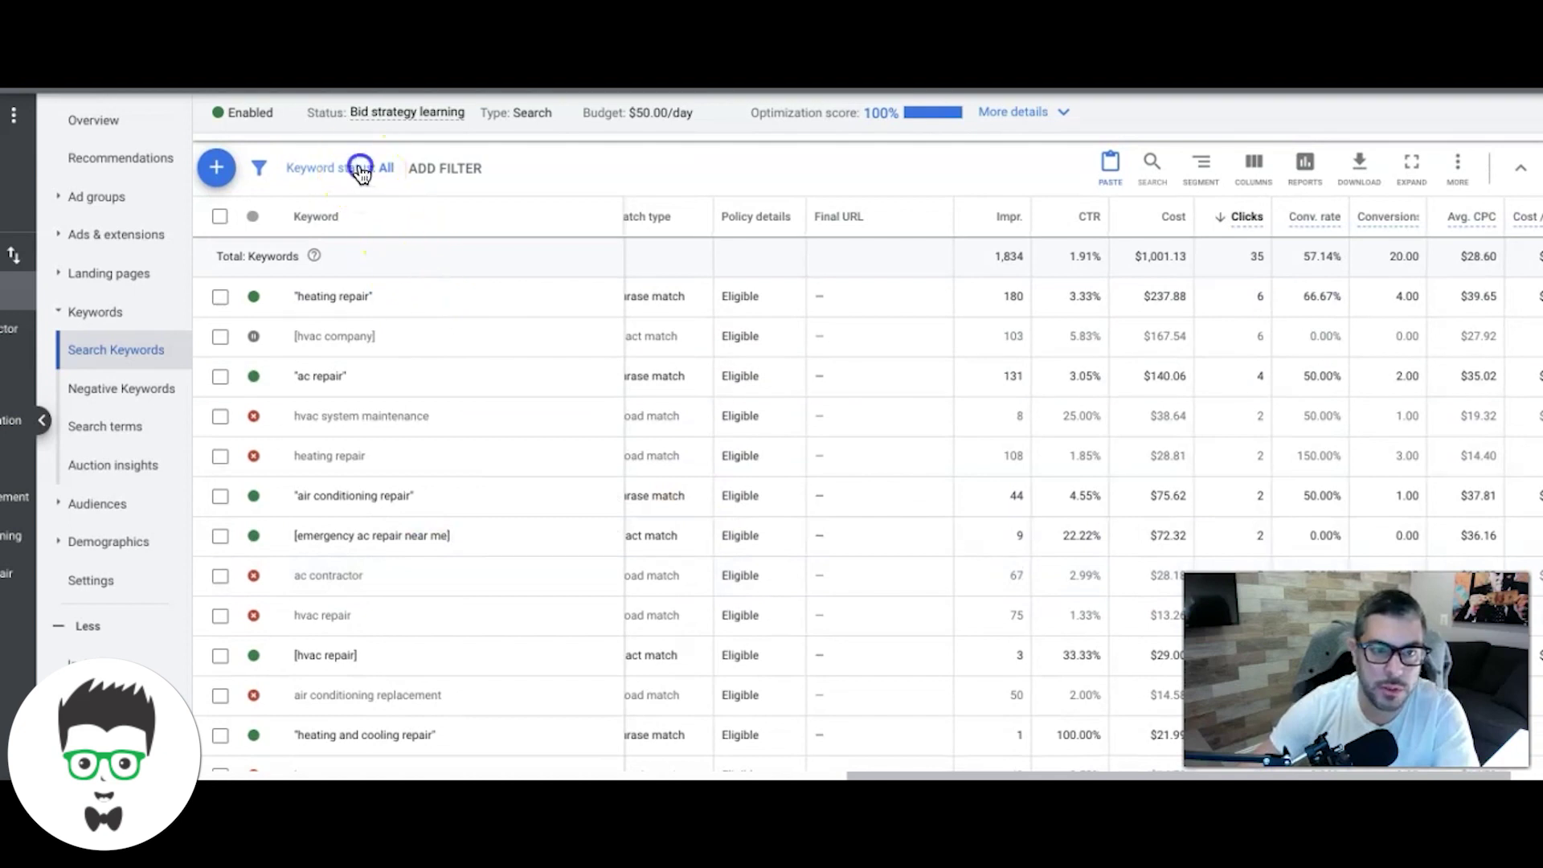
click(314, 259)
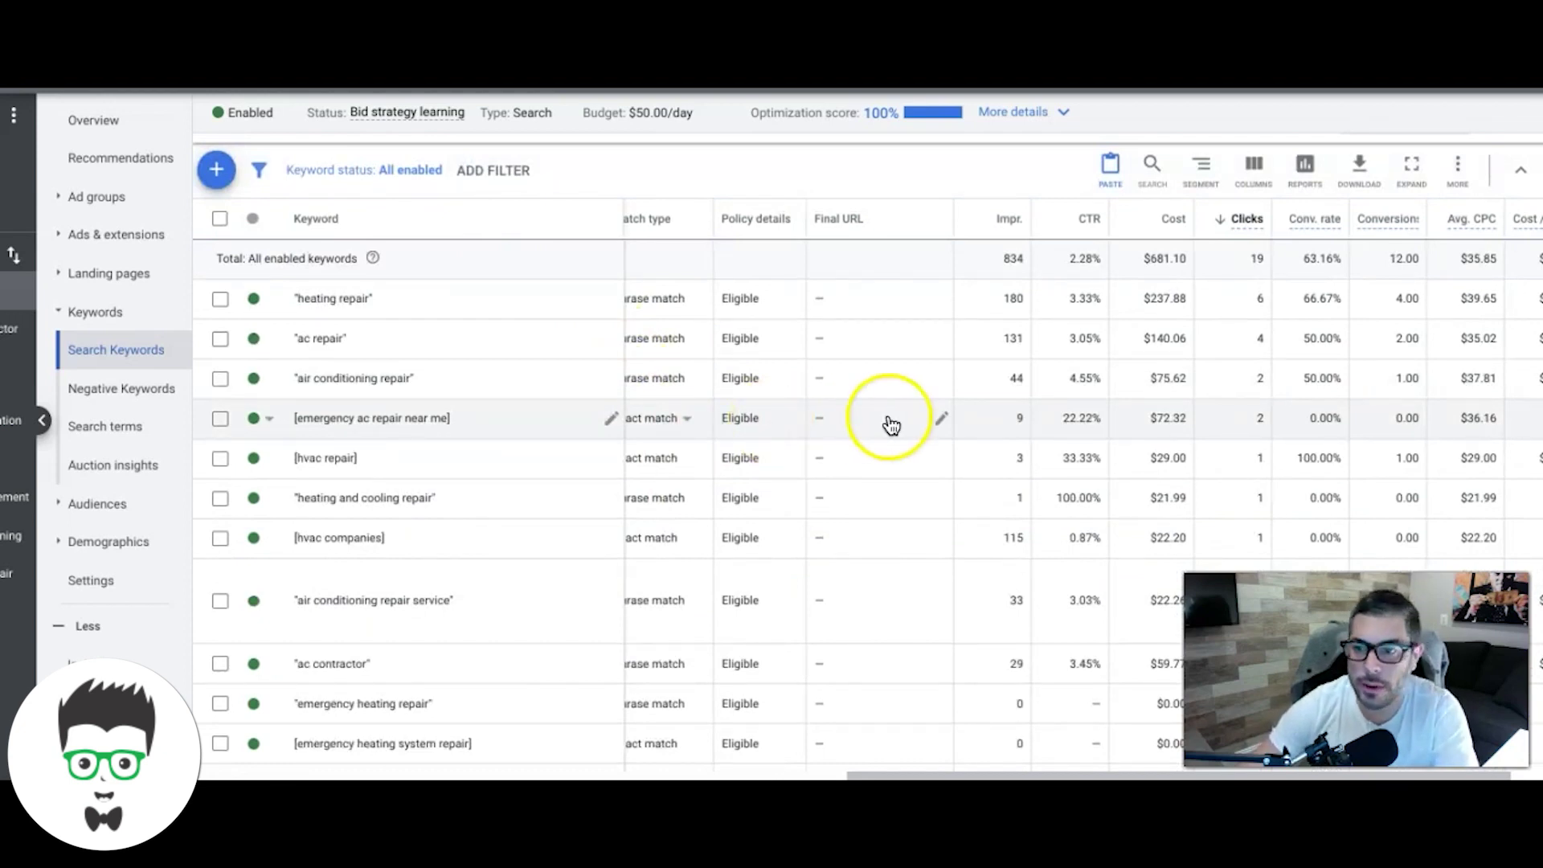
- Scroll through the enabled keywords, from heating repair ($237.88) to zero-impression terms like [24 hour hvac repair]
scroll(884, 424, down, 1)
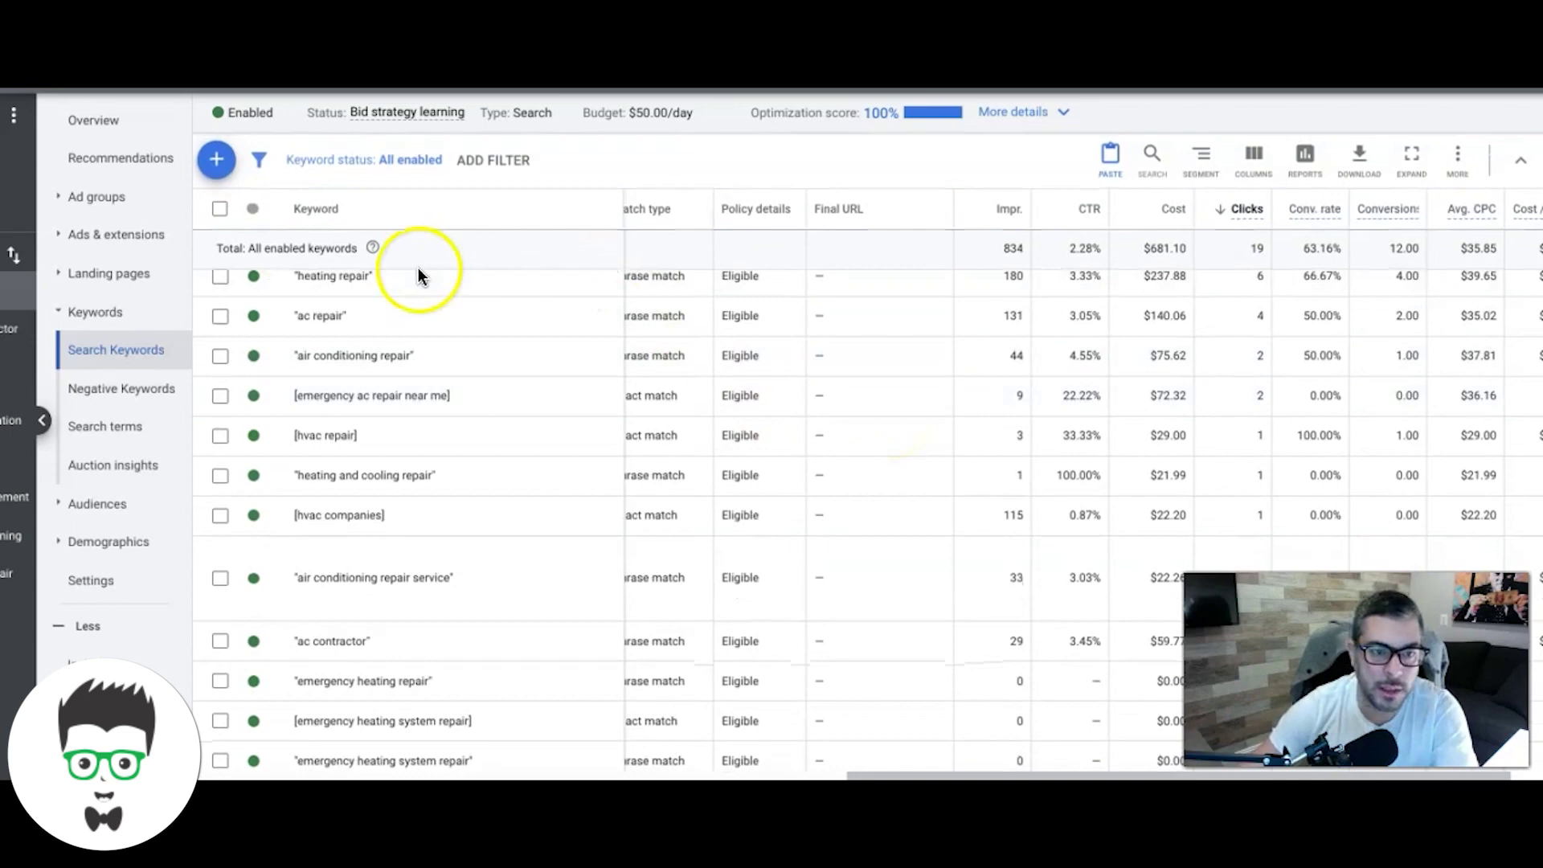
scroll(899, 438, right, 1)
scroll(899, 438, right, 1)
scroll(898, 438, up, 1)
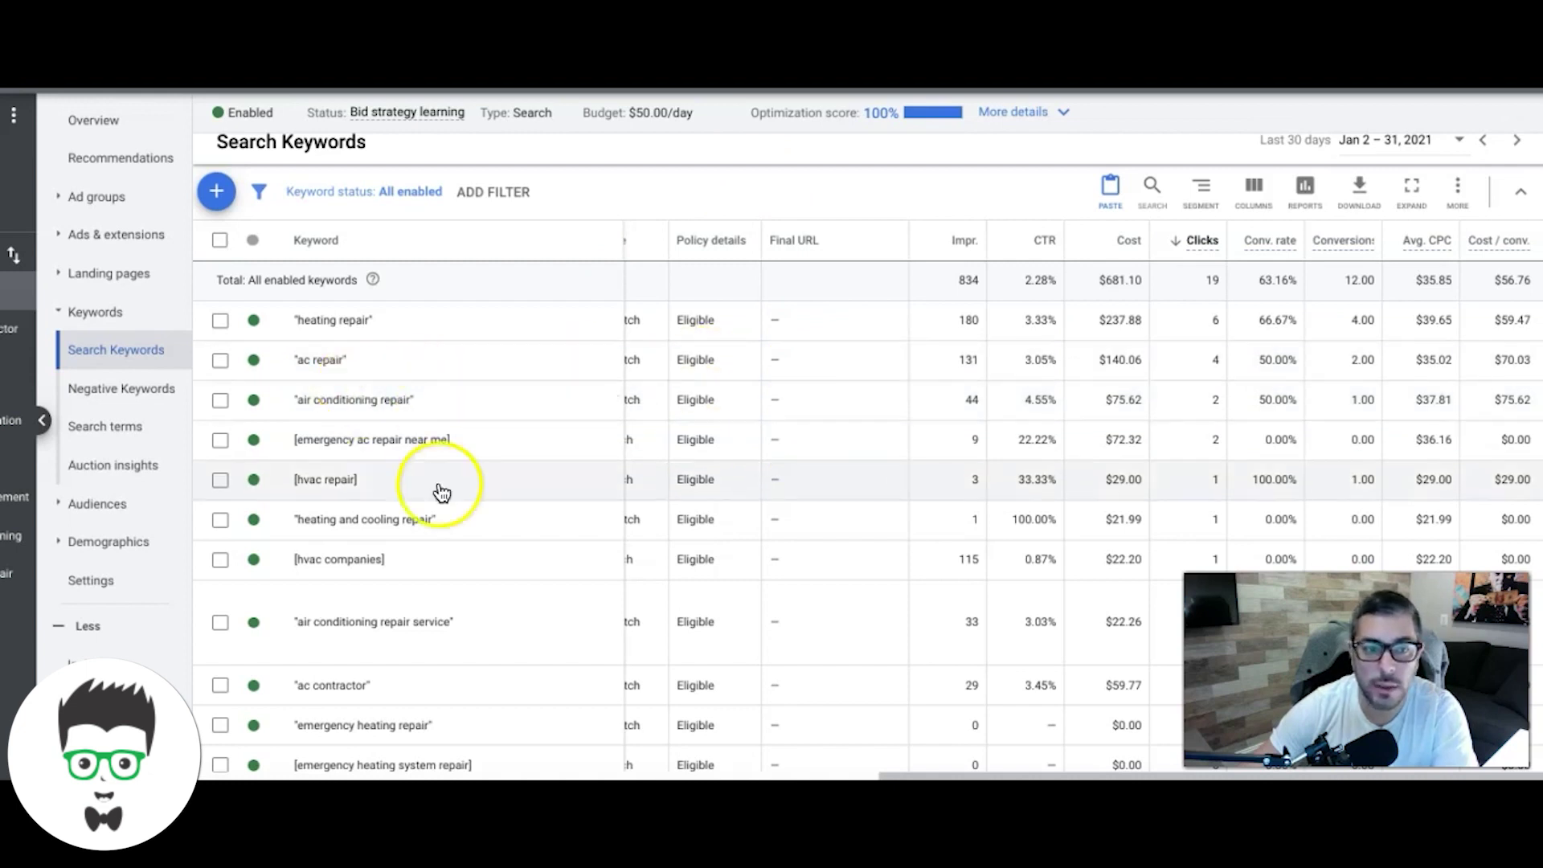
scroll(553, 569, down, 5)
scroll(557, 574, down, 15)
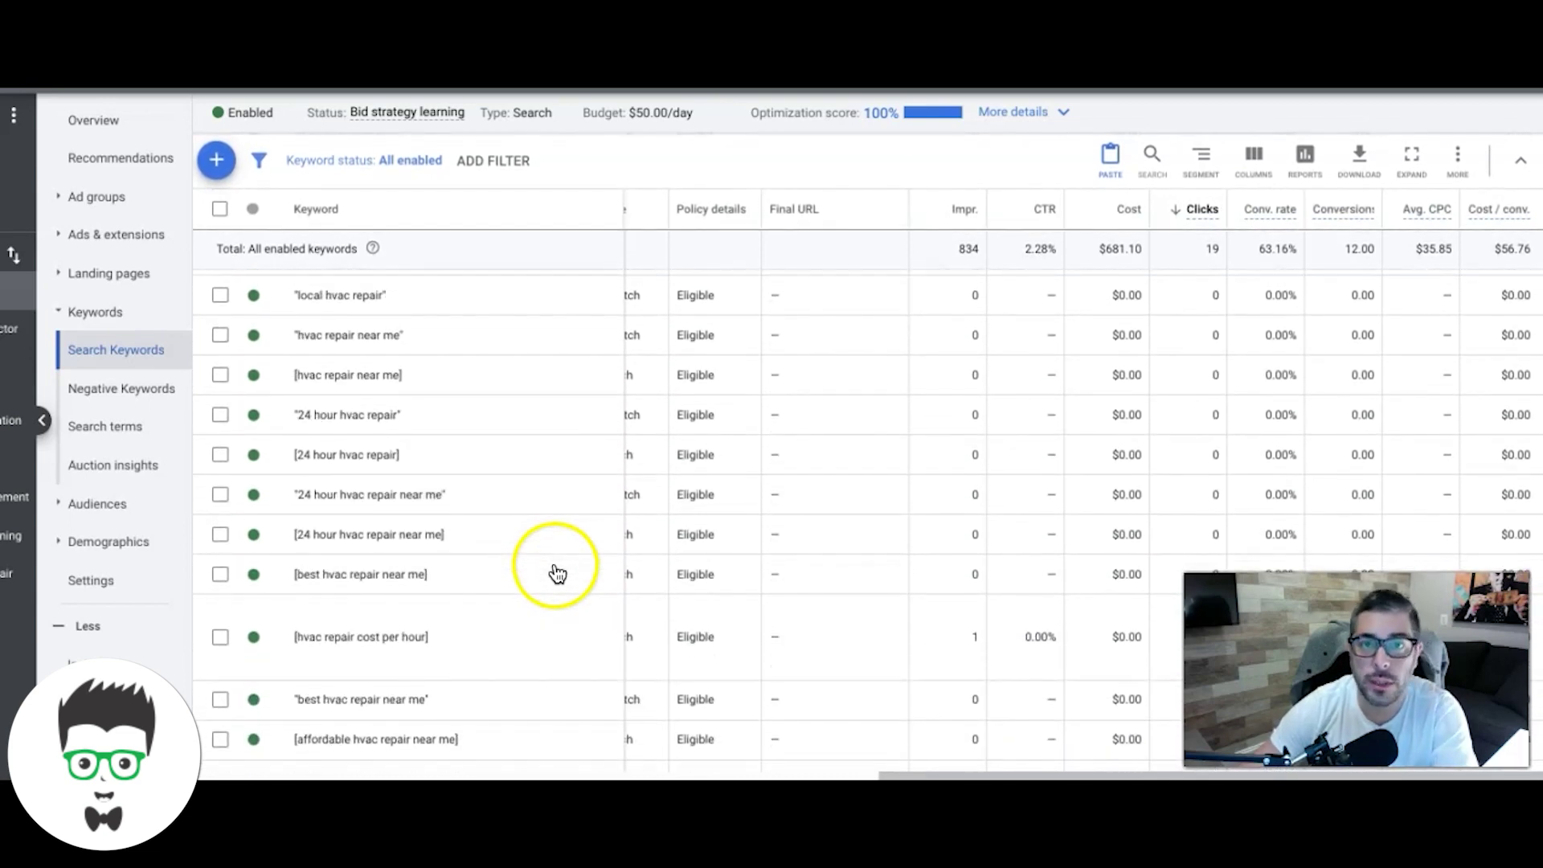
scroll(557, 573, up, 20)
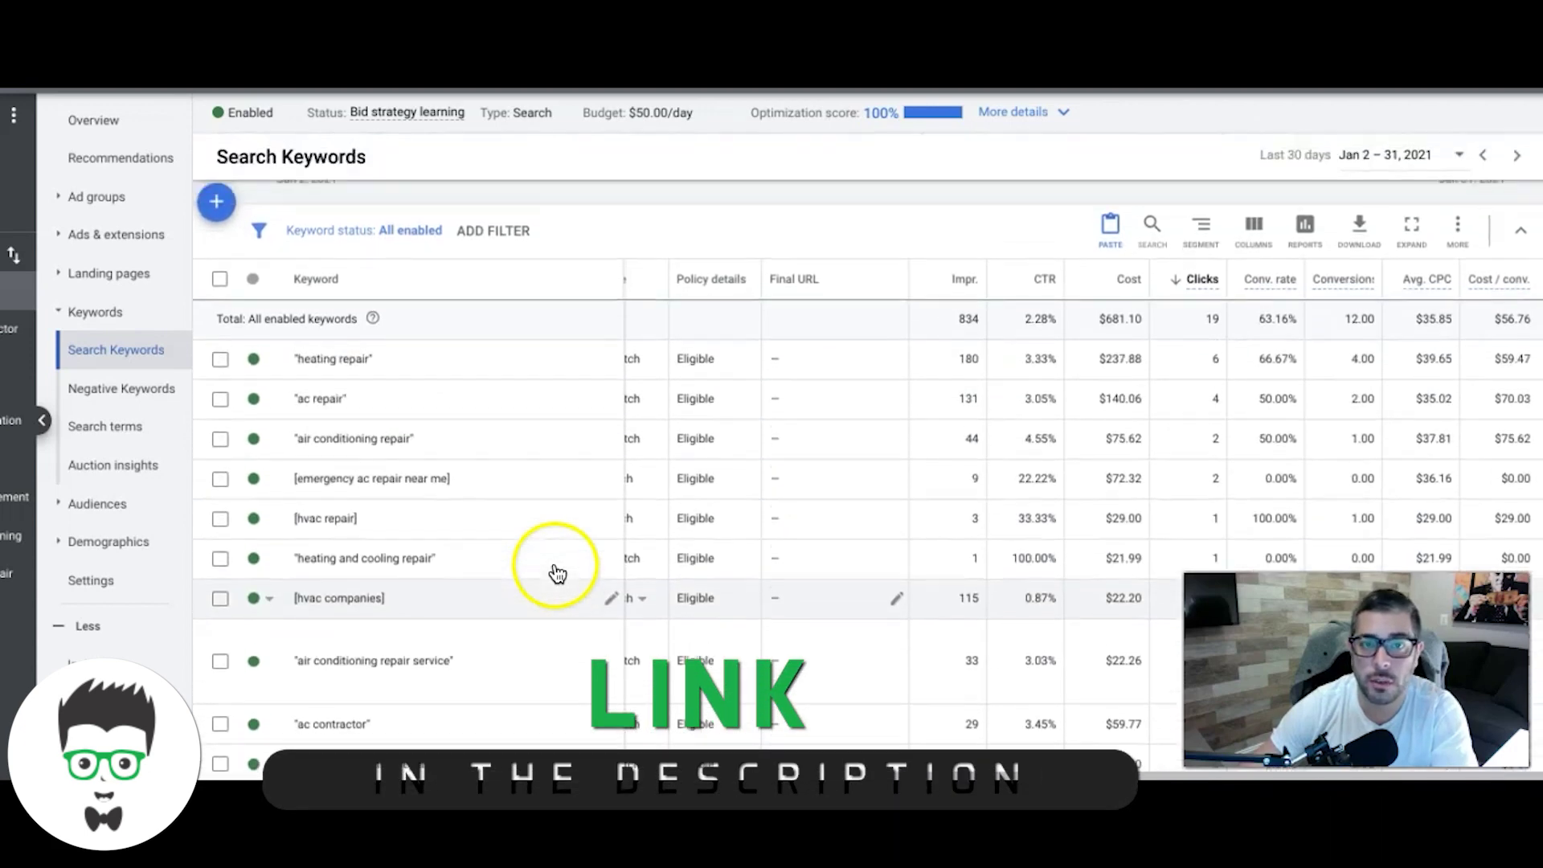